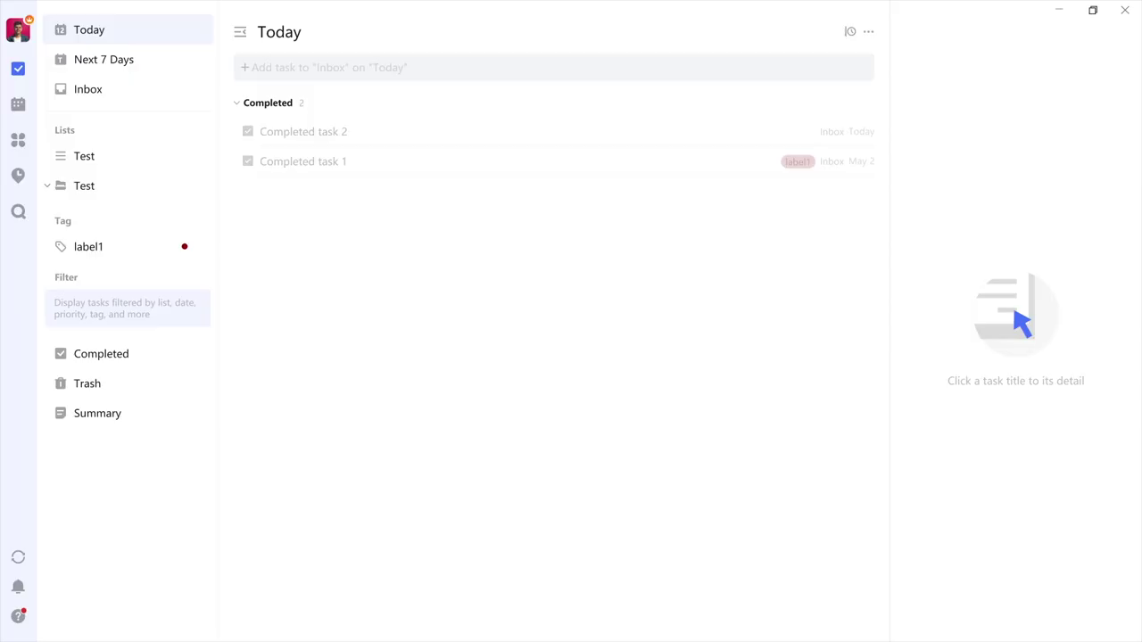
- In Settings > Shortcuts, change the New Task shortcut from Ctrl+N to Ctrl + 1
{"action": "left_click", "coordinate": [20, 32]}
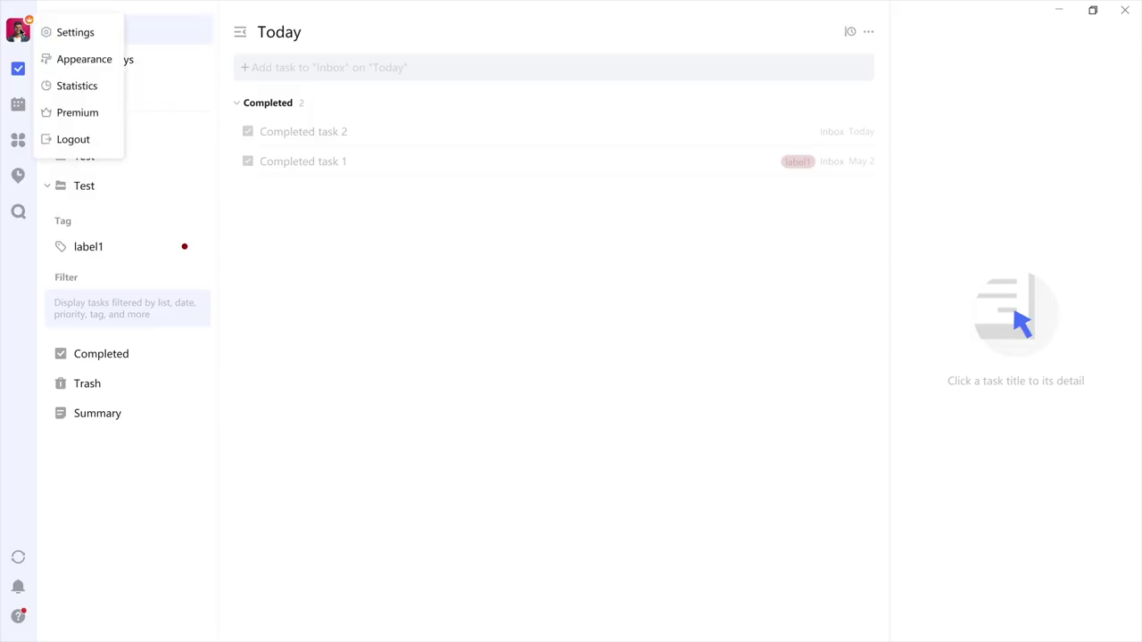
{"action": "left_click", "coordinate": [62, 34]}
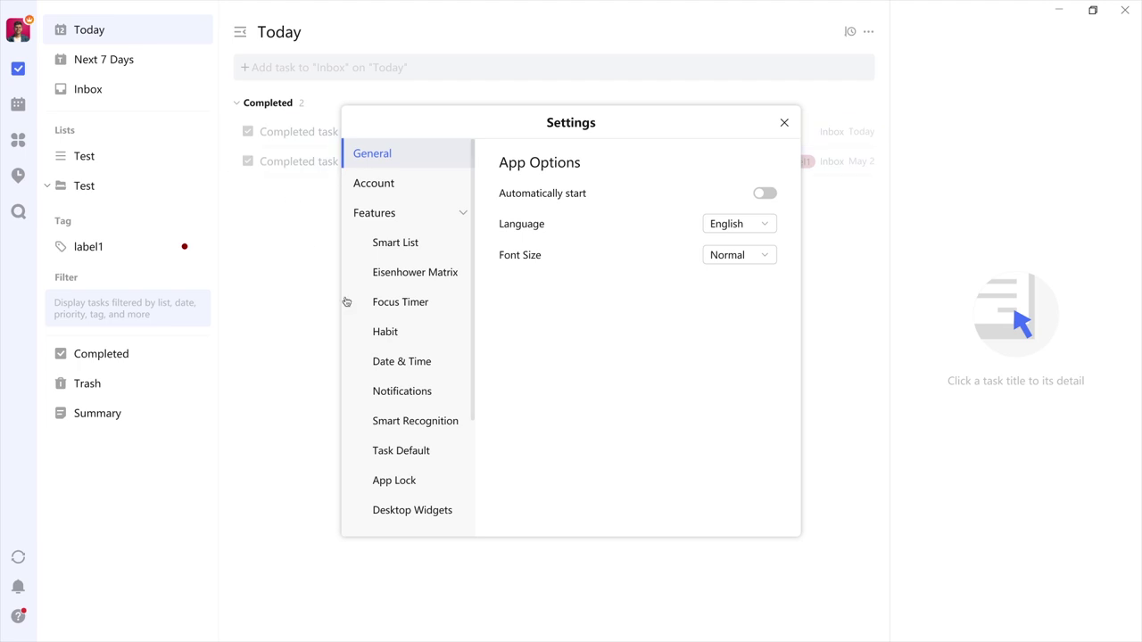
{"action": "scroll", "coordinate": [432, 416], "scroll_direction": "down", "scroll_amount": 3}
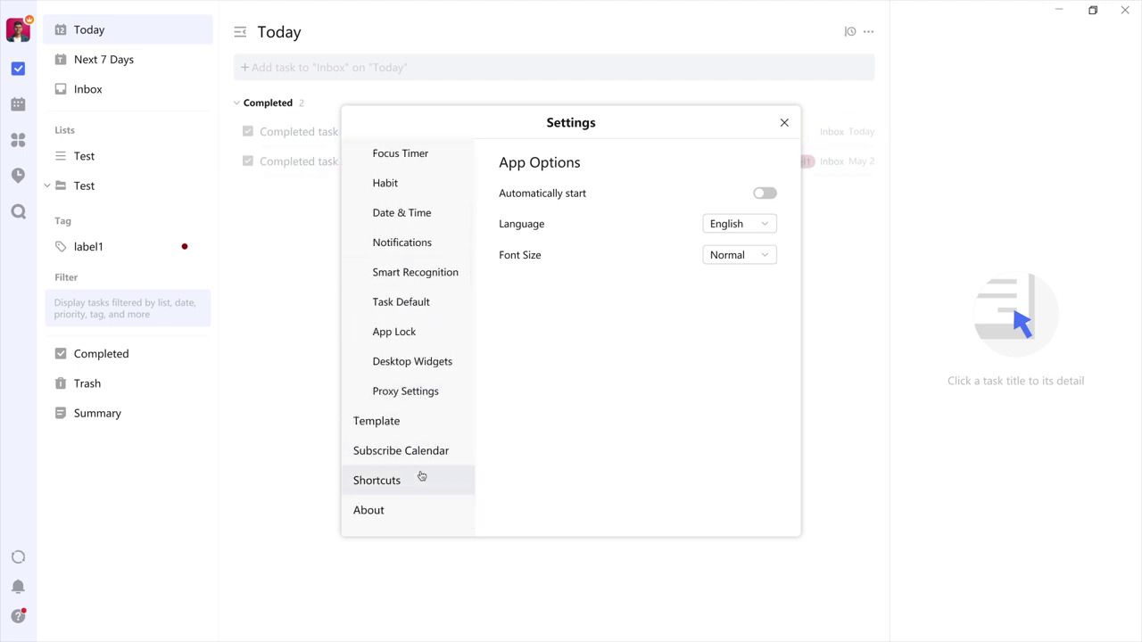
{"action": "left_click", "coordinate": [421, 478]}
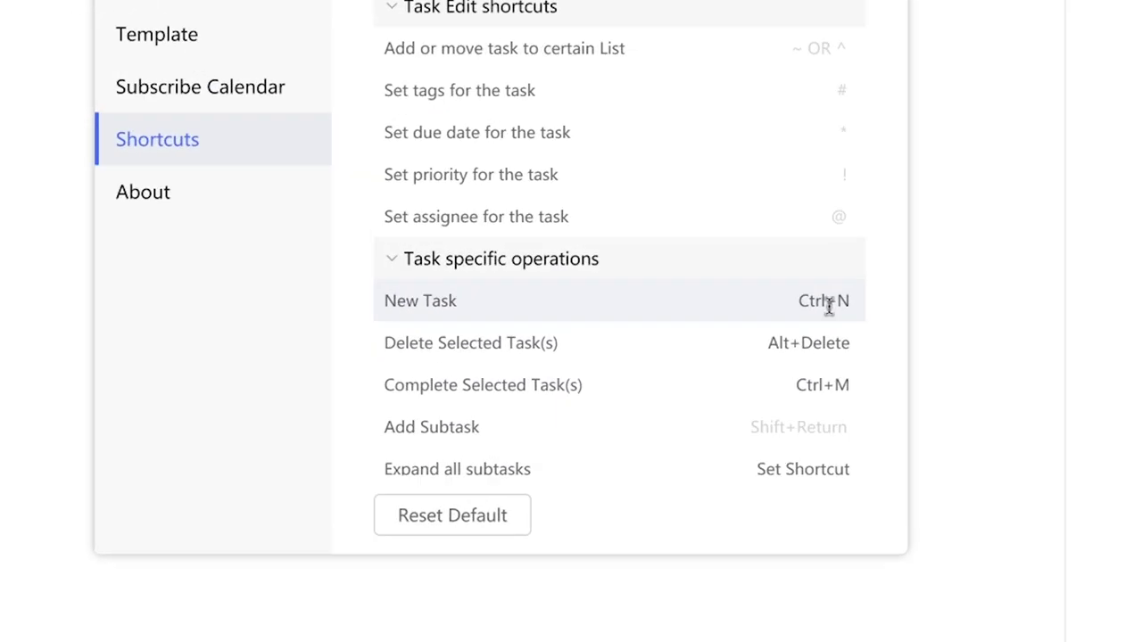
{"action": "left_click", "coordinate": [947, 157]}
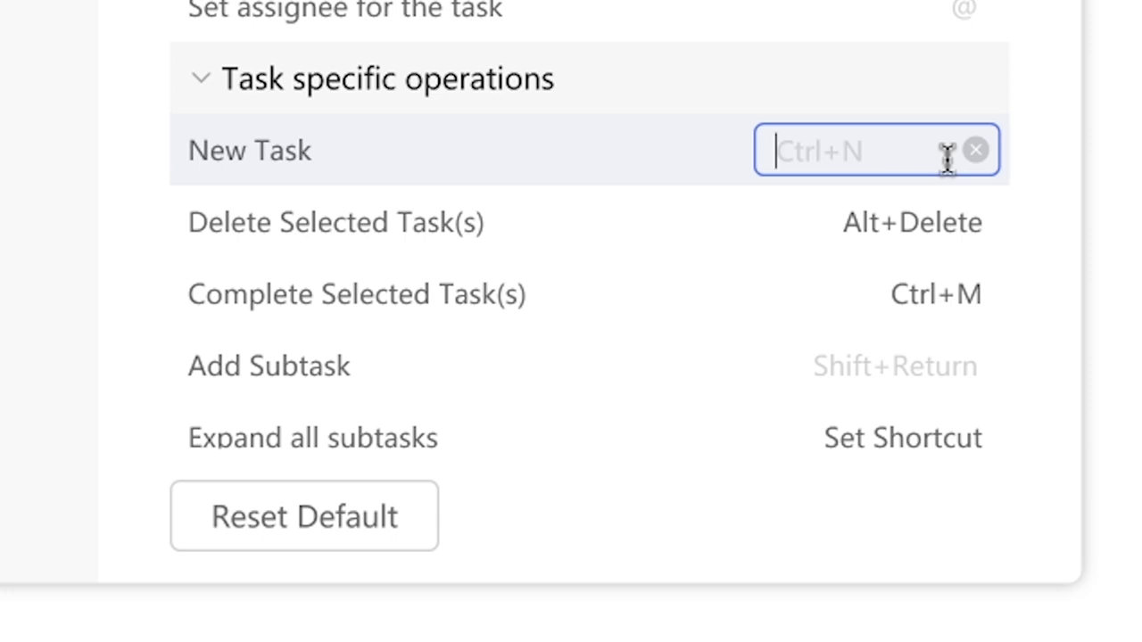
{"action": "key", "text": "ctrl+1"}
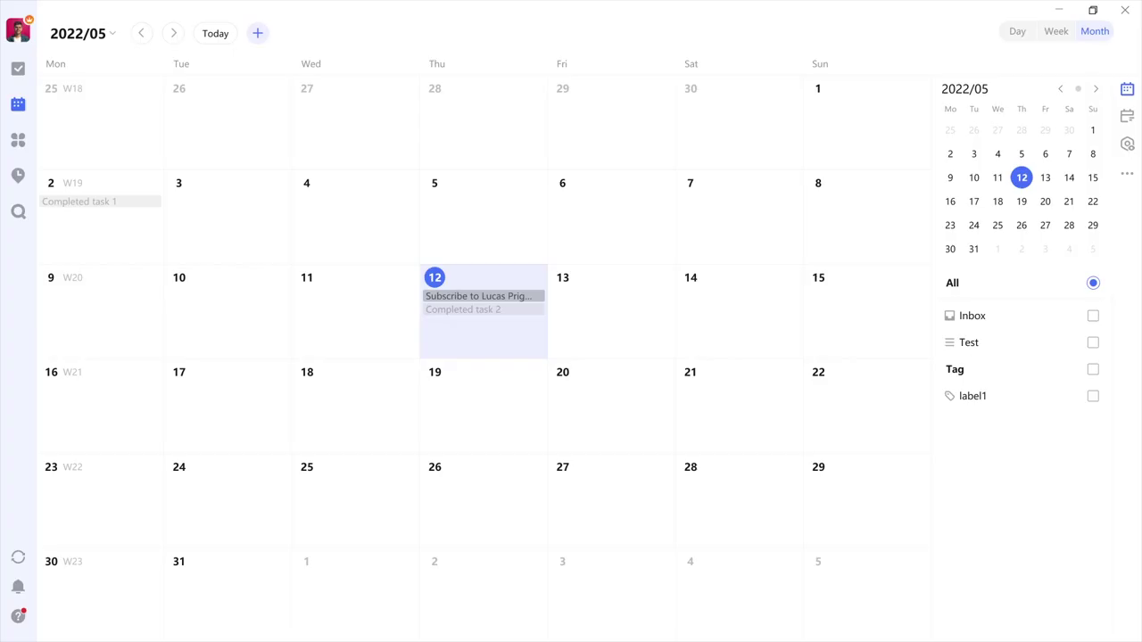
- Filter the calendar to Inbox, then Test, then label1, clearing each filter again
{"action": "left_click", "coordinate": [1093, 317]}
{"action": "left_click", "coordinate": [1094, 317]}
{"action": "left_click", "coordinate": [1094, 343]}
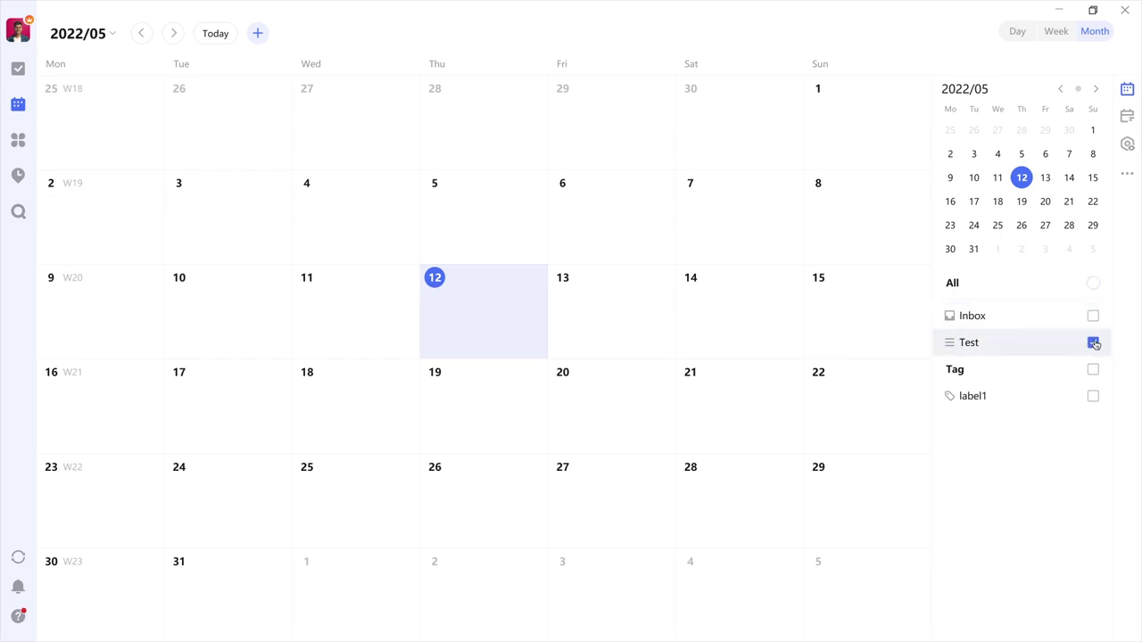
{"action": "left_click", "coordinate": [1094, 342]}
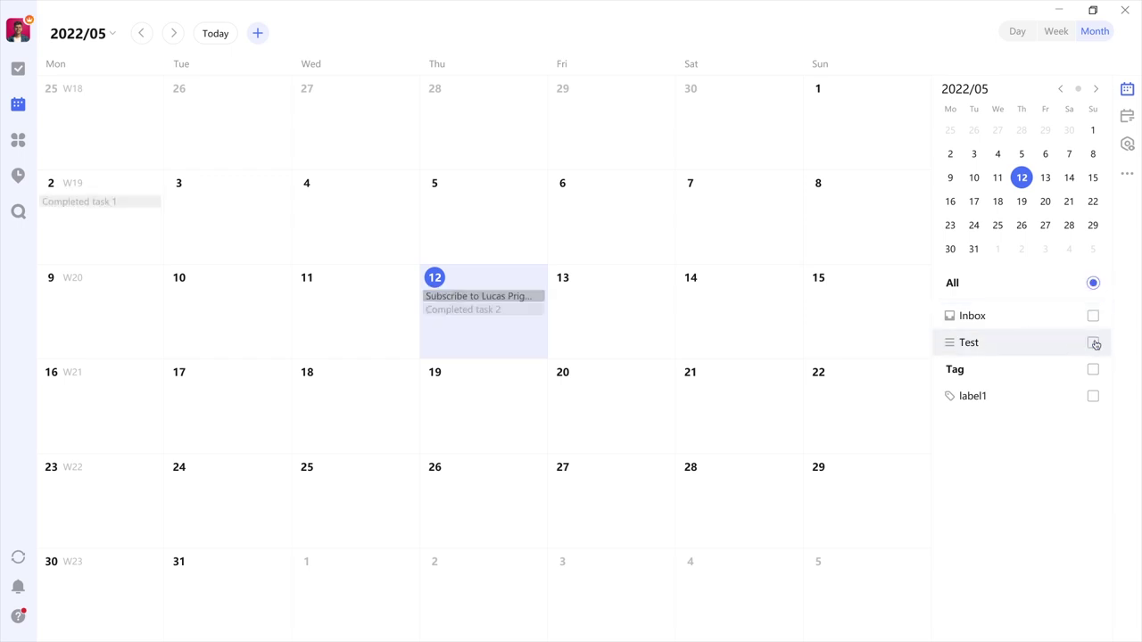
{"action": "left_click", "coordinate": [1094, 397]}
{"action": "left_click", "coordinate": [1094, 397]}
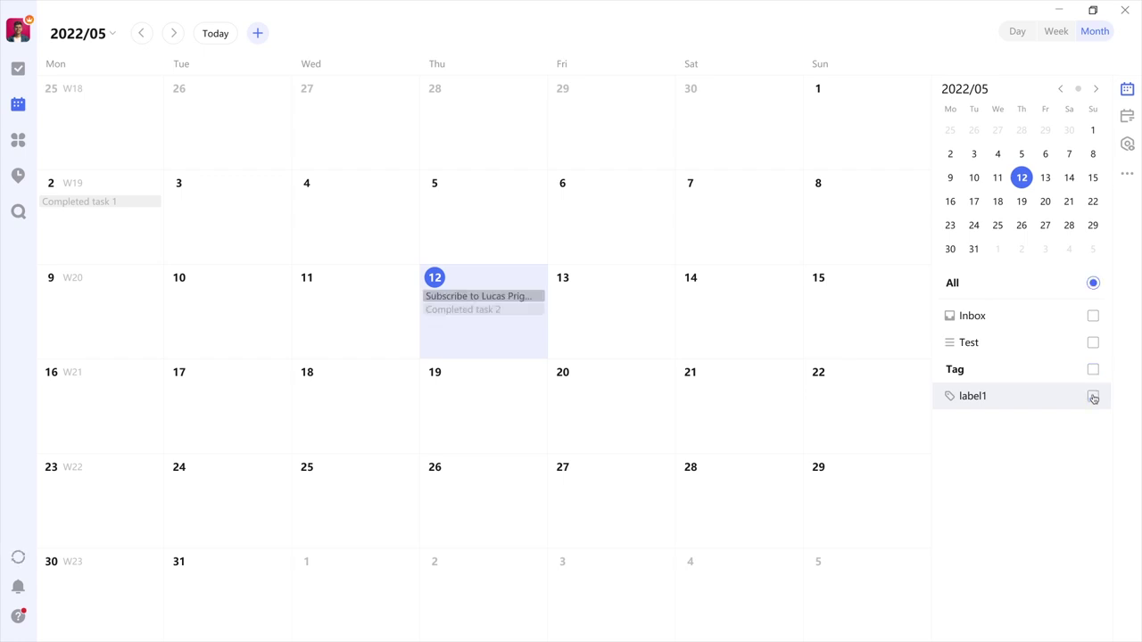
- Bring up the calendar's View Options dialog after checking the More options
{"action": "left_click", "coordinate": [1129, 175]}
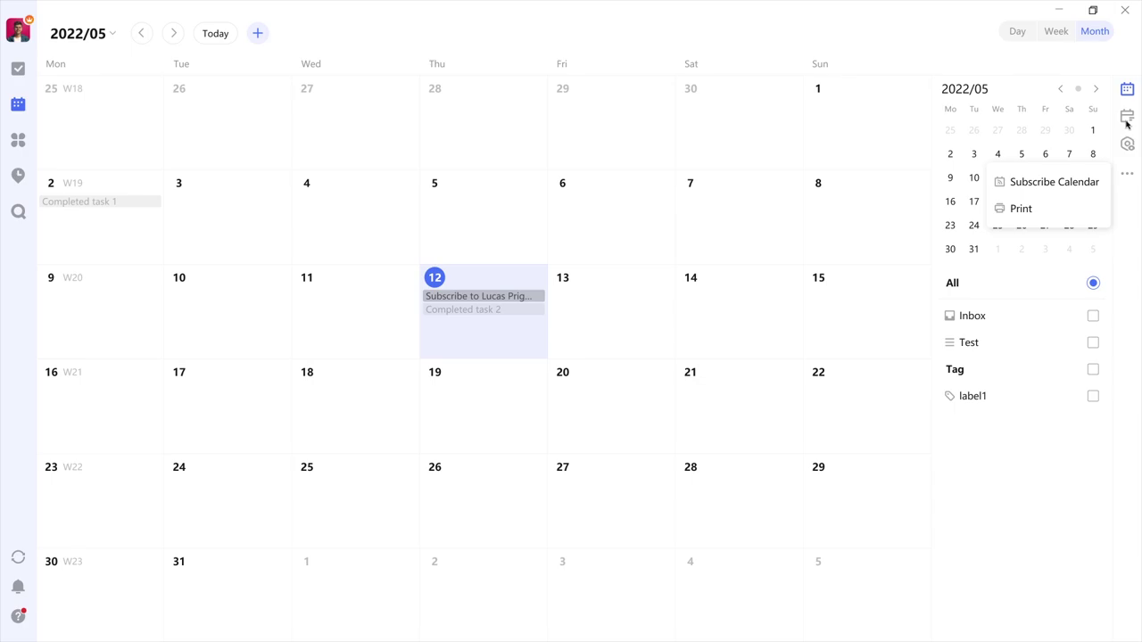
{"action": "left_click", "coordinate": [1127, 143]}
{"action": "left_click", "coordinate": [1128, 145]}
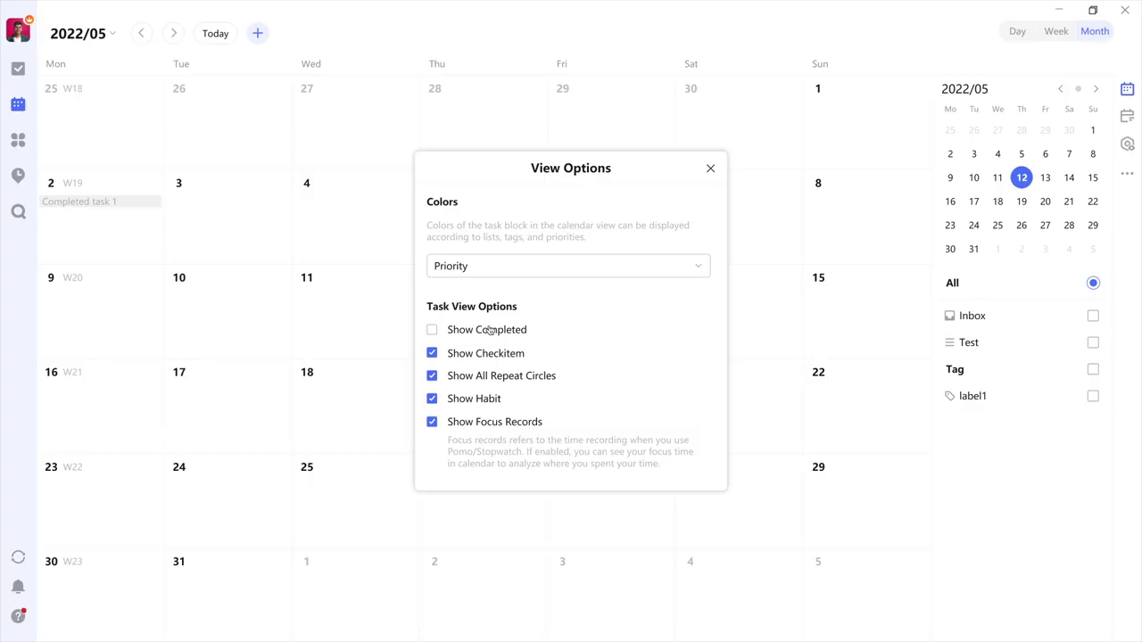
- Turn on Show Completed and colour task blocks by Lists, after briefly trying Tags
{"action": "left_click", "coordinate": [489, 331]}
{"action": "left_click", "coordinate": [516, 270]}
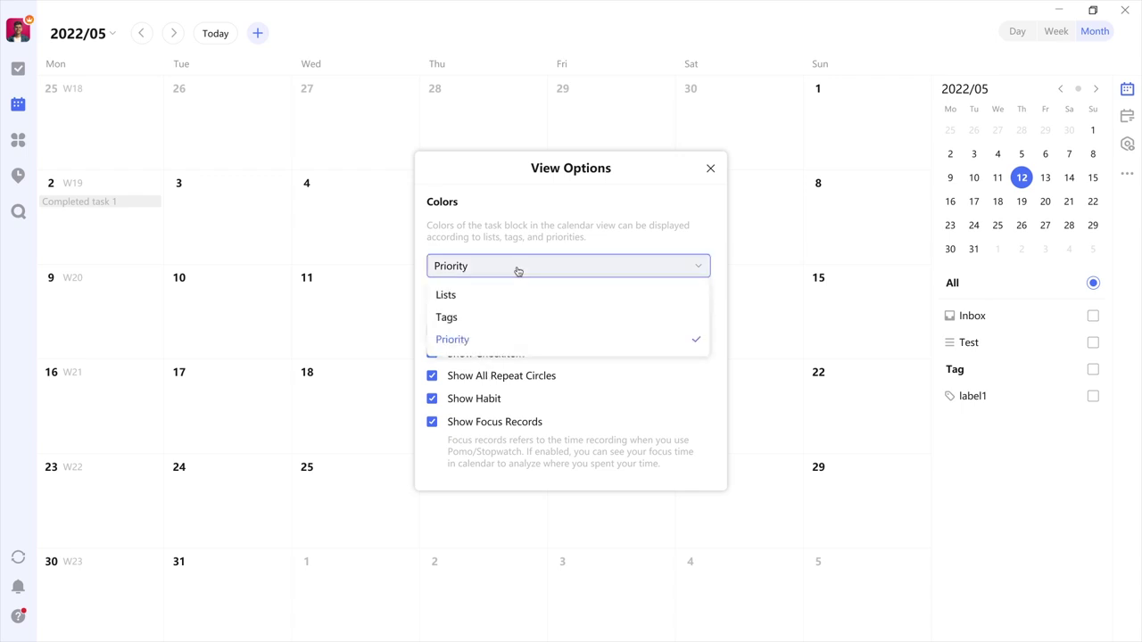
{"action": "left_click", "coordinate": [502, 315]}
{"action": "left_click", "coordinate": [514, 267]}
{"action": "left_click", "coordinate": [500, 296]}
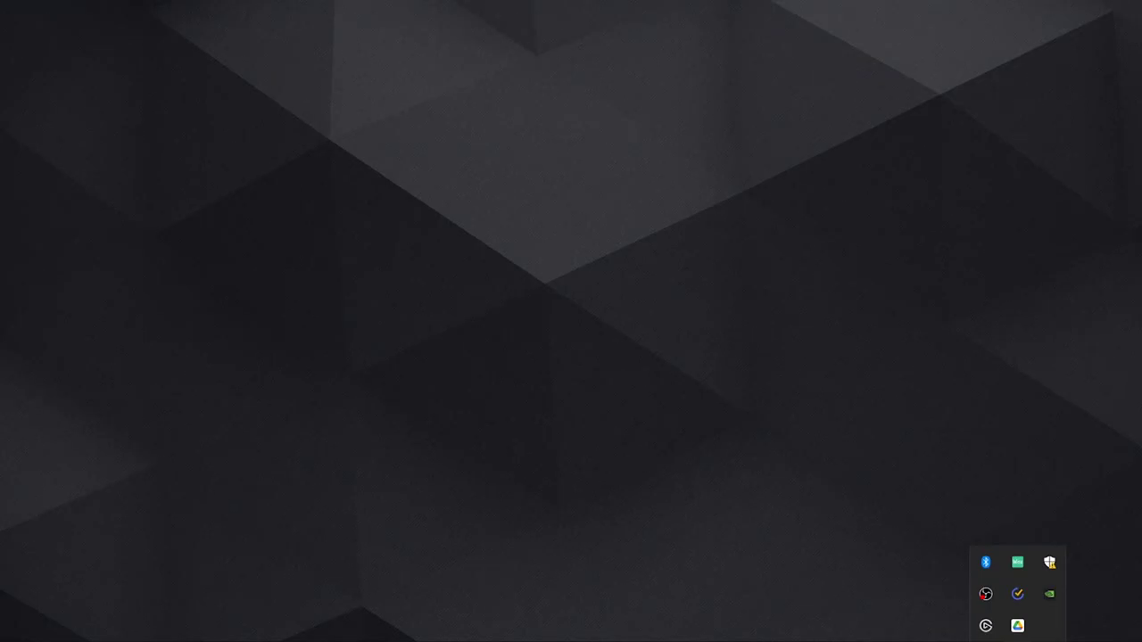
- Add a TickTick list widget to the desktop and browse its list chooser
{"action": "right_click", "coordinate": [1017, 593]}
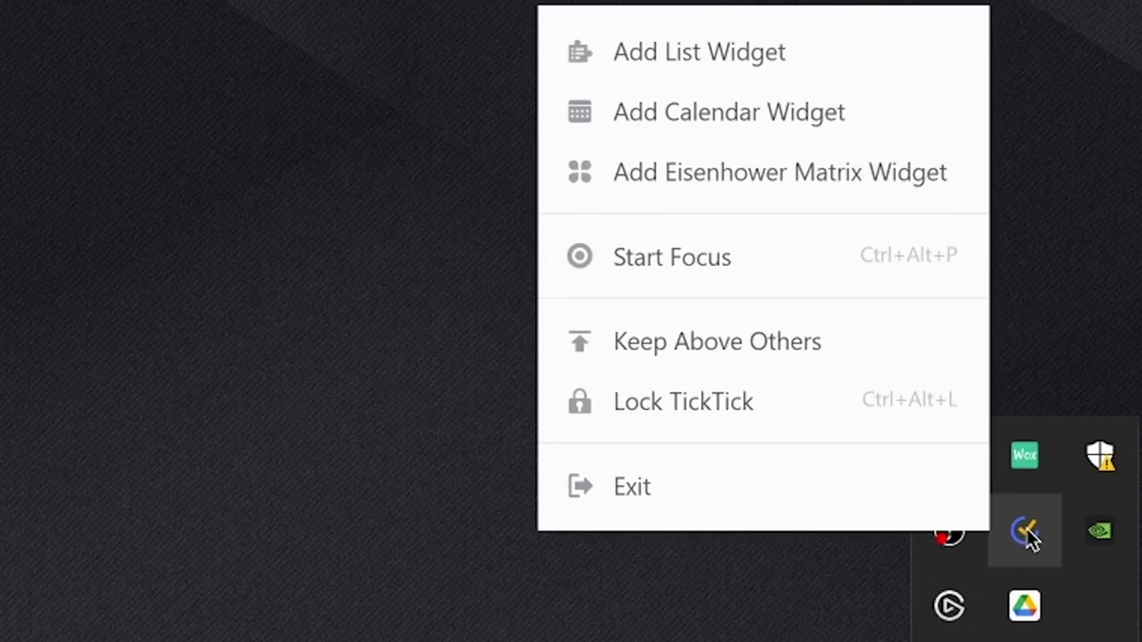
{"action": "left_click", "coordinate": [744, 57]}
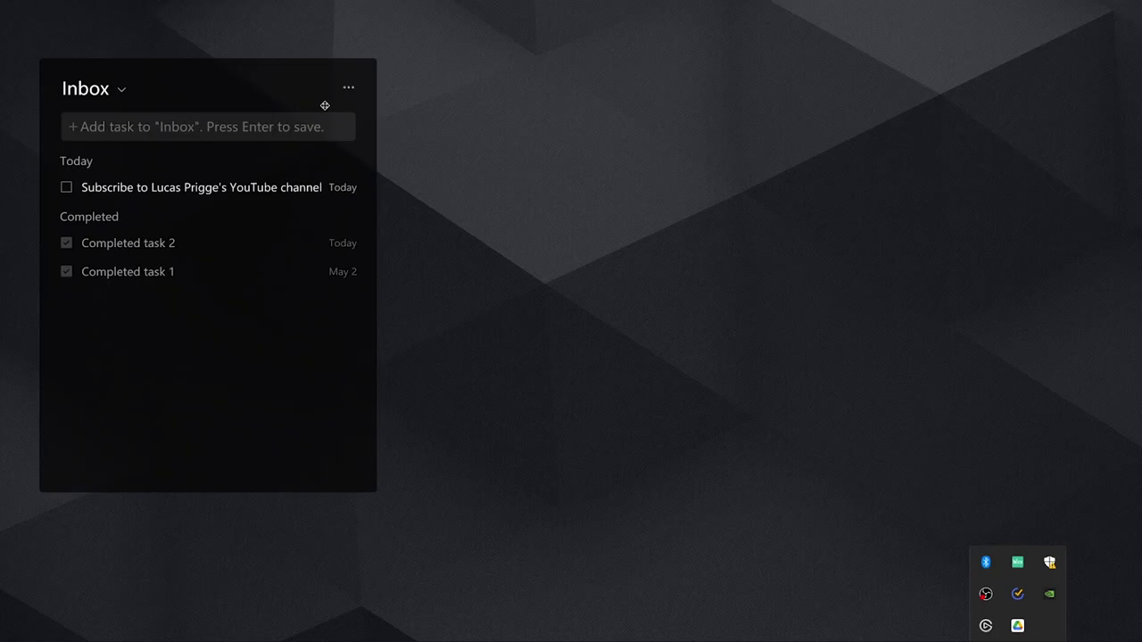
{"action": "left_click", "coordinate": [122, 91]}
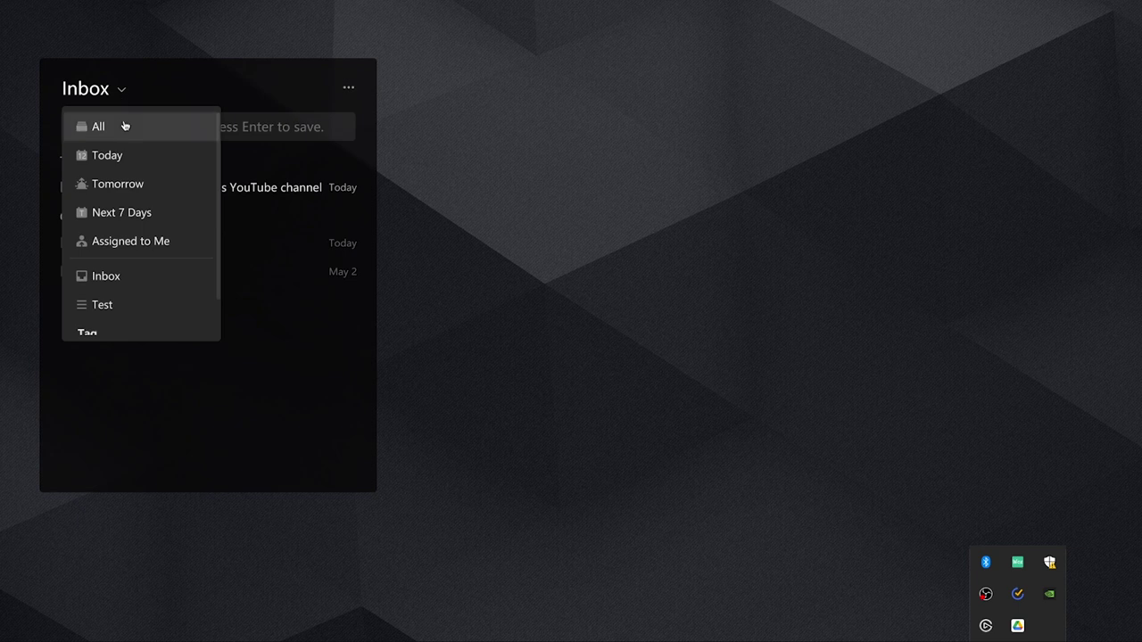
{"action": "scroll", "coordinate": [121, 317], "scroll_direction": "down", "scroll_amount": 1}
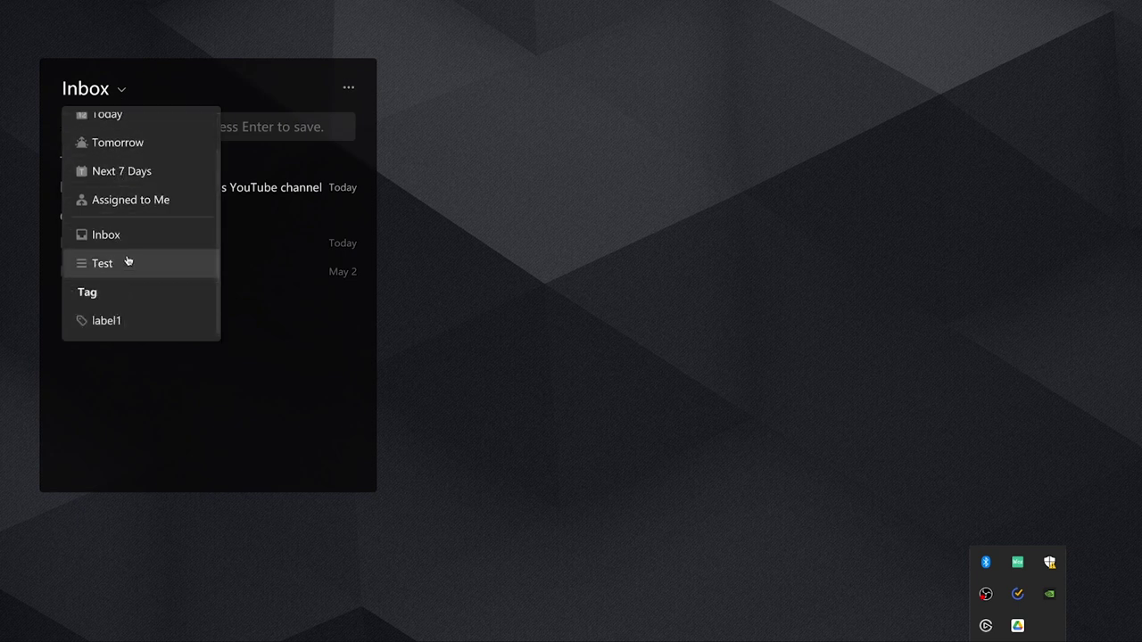
{"action": "scroll", "coordinate": [128, 259], "scroll_direction": "up", "scroll_amount": 1}
{"action": "left_click", "coordinate": [125, 90]}
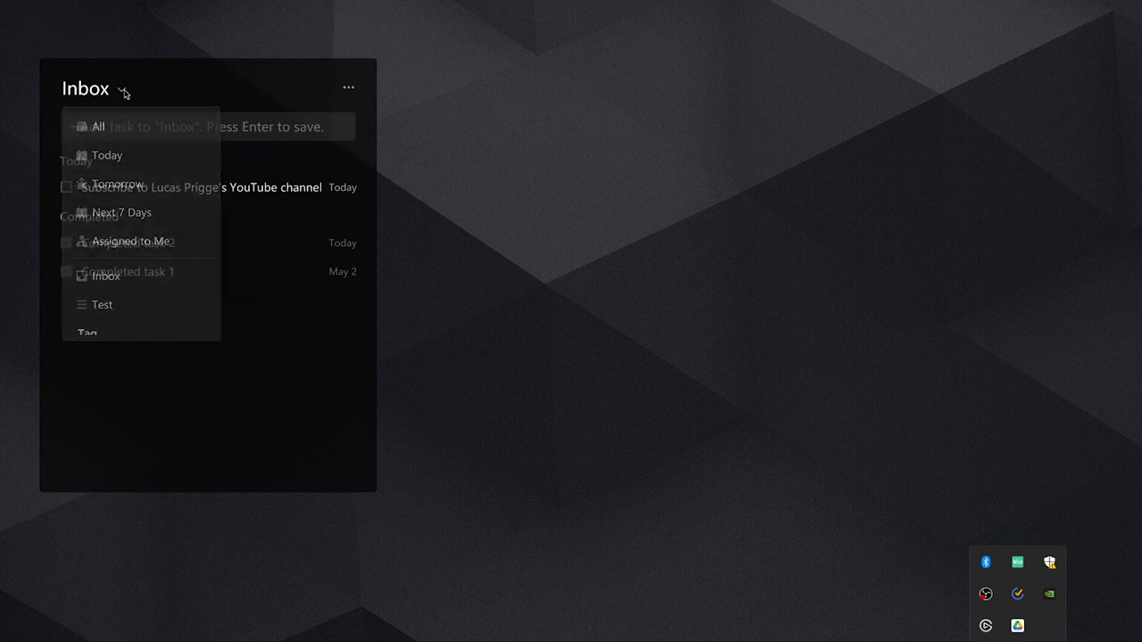
- Add 'Quick item' as an Inbox task and move the window to the top-right
{"action": "left_click", "coordinate": [242, 127]}
{"action": "type", "text": "Quick item"}
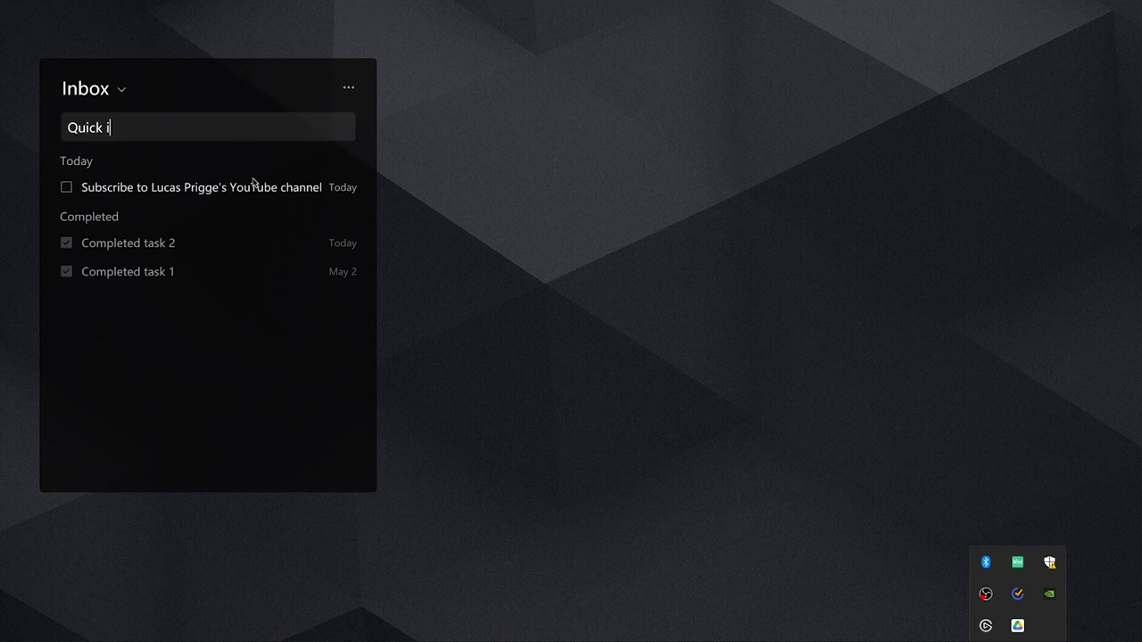
{"action": "key", "text": "Return"}
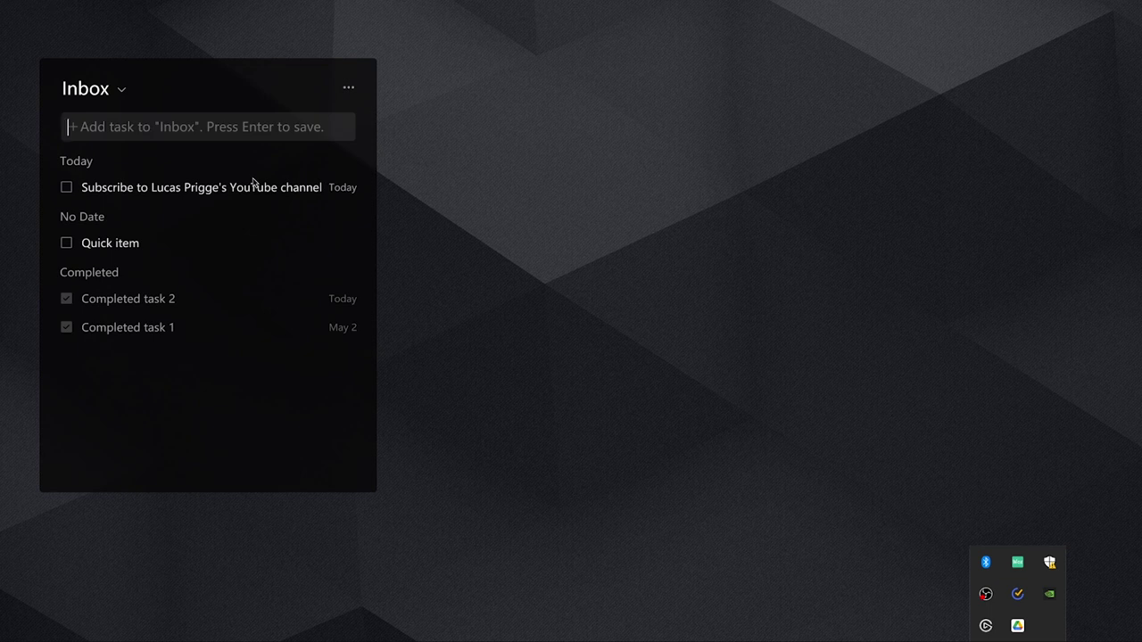
{"action": "left_click_drag", "start_coordinate": [236, 84], "coordinate": [1027, 12]}
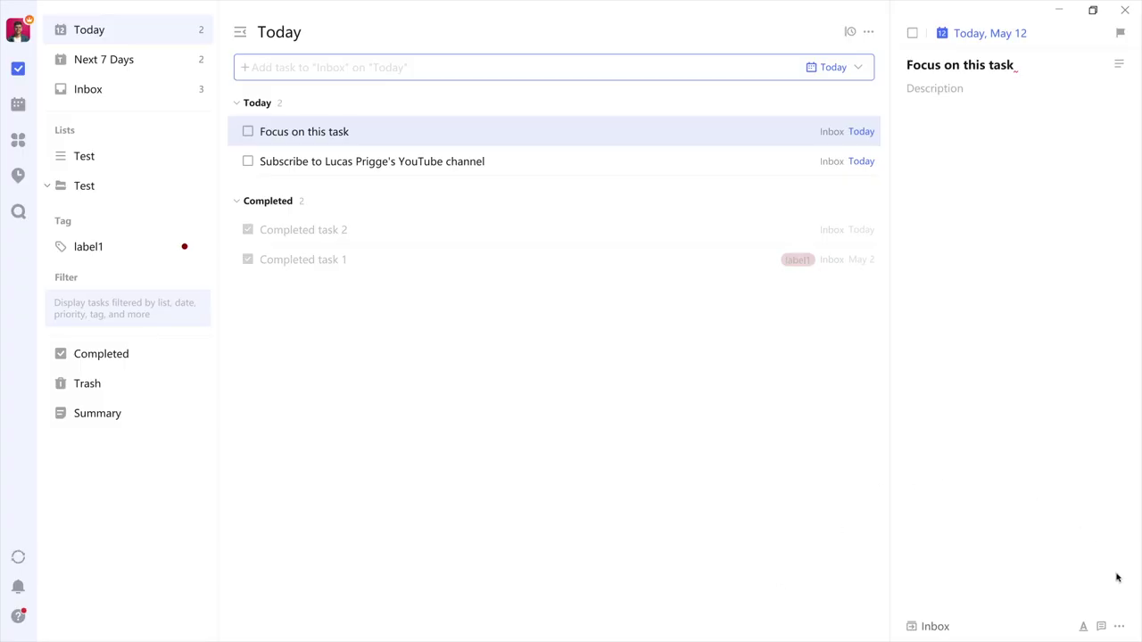
- Open the extra options menu for the 'Focus on this task' task
{"action": "left_click", "coordinate": [1120, 627]}
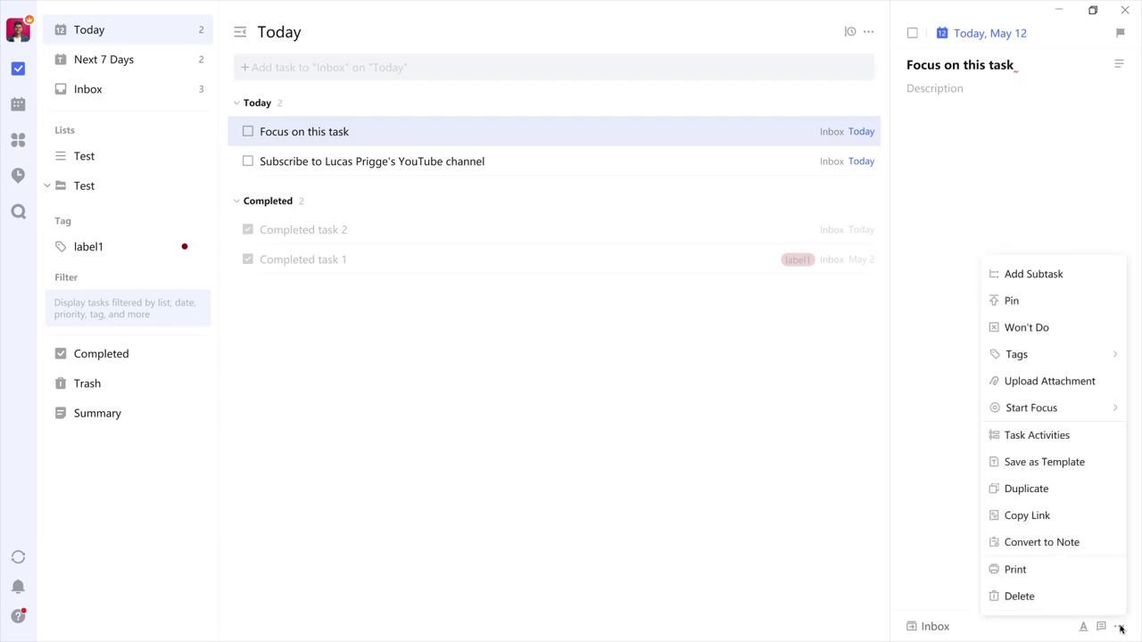
- Start a Pomo timer on the task, centre its widget, and minimize the main window
{"action": "mouse_move", "coordinate": [1035, 408]}
{"action": "left_click", "coordinate": [926, 411]}
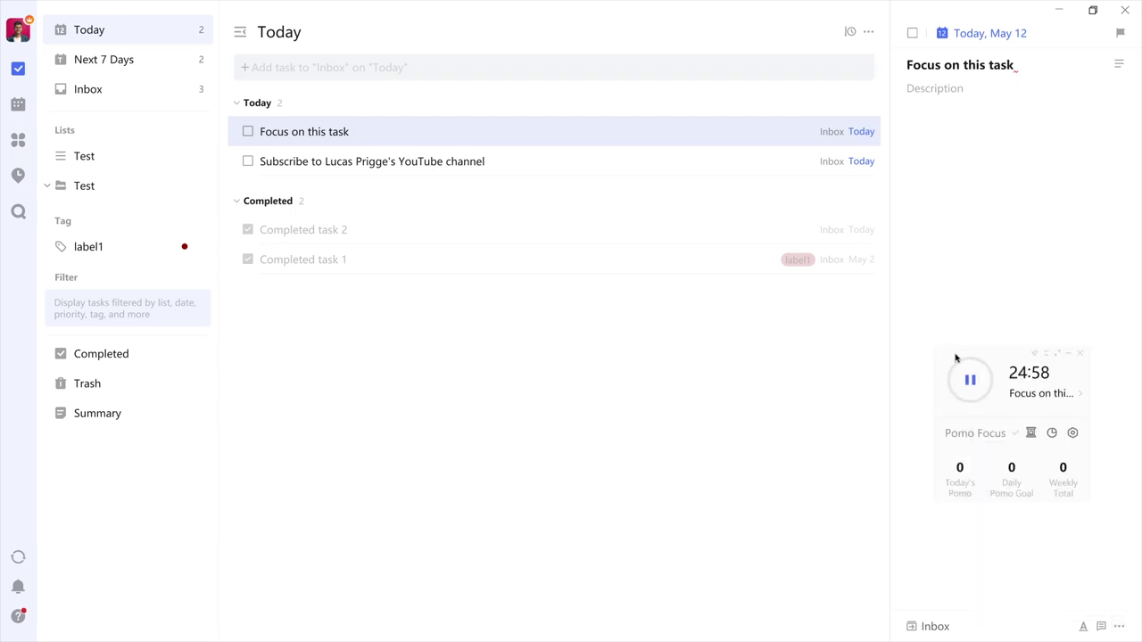
{"action": "left_click_drag", "start_coordinate": [956, 357], "coordinate": [488, 337]}
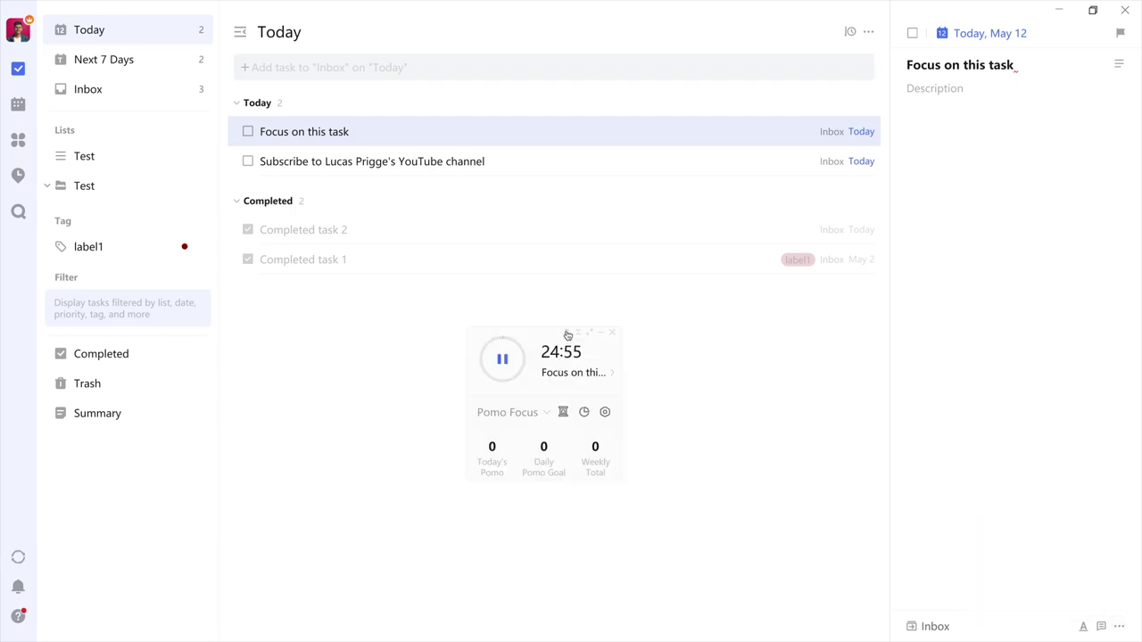
{"action": "left_click", "coordinate": [1050, 7]}
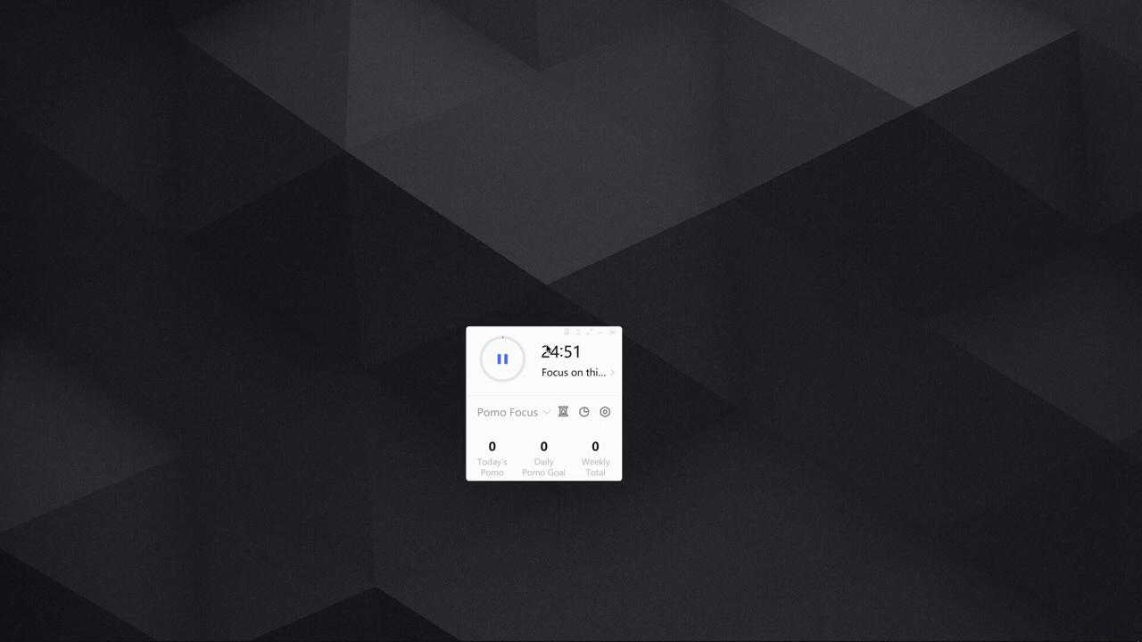
- Try full-screen focus with pause and resume, exit it, and show white-noise sounds
{"action": "left_click", "coordinate": [588, 332]}
{"action": "left_click", "coordinate": [579, 364]}
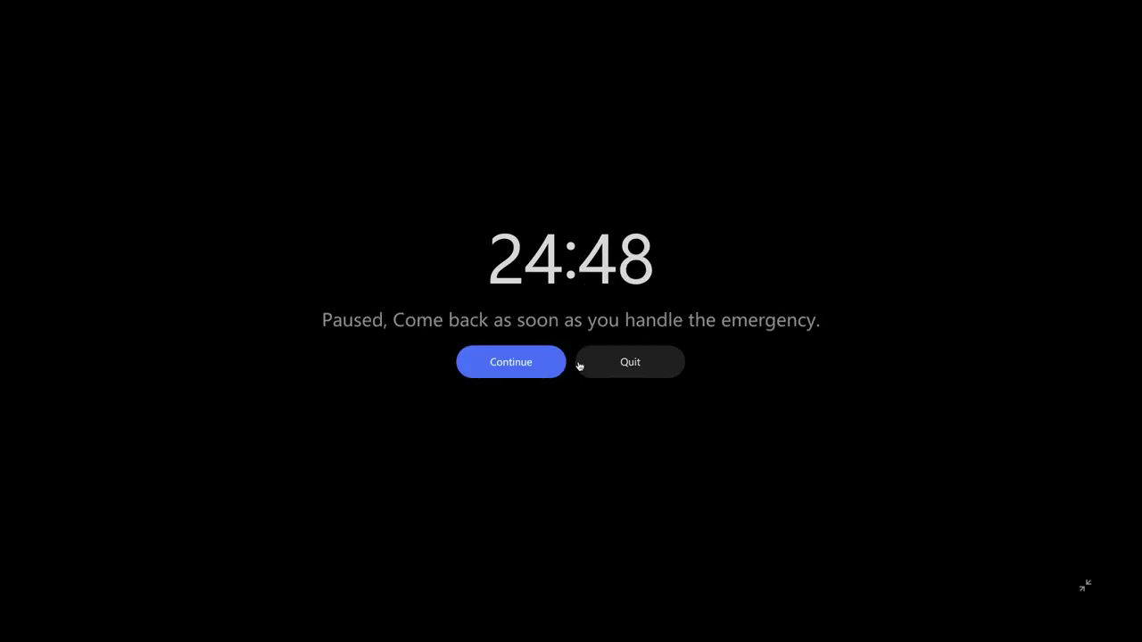
{"action": "left_click", "coordinate": [504, 365]}
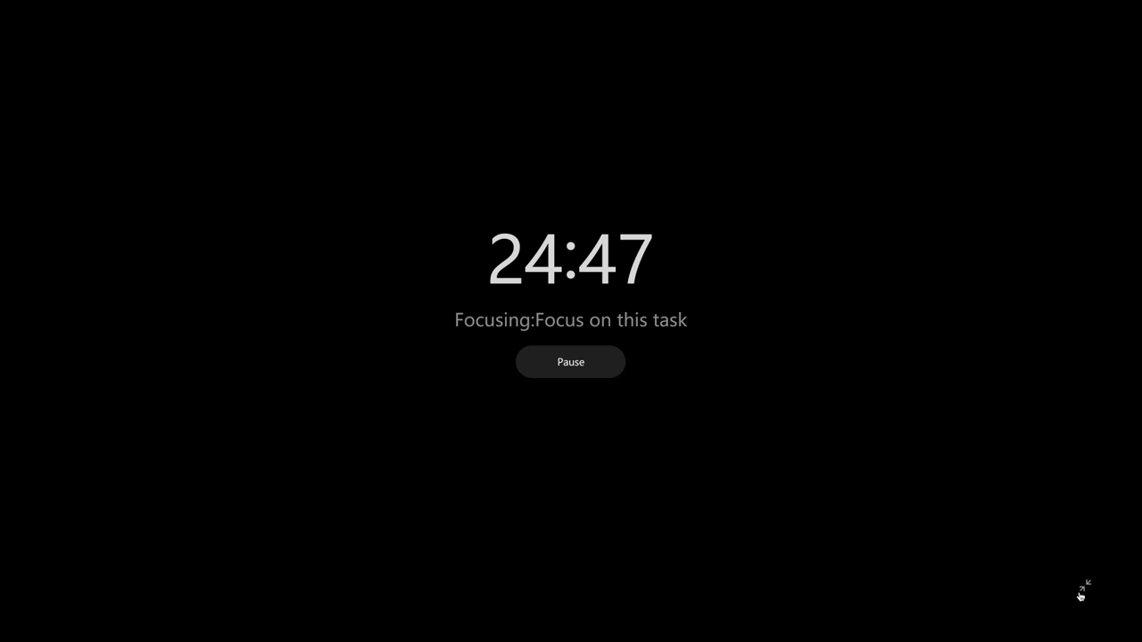
{"action": "left_click", "coordinate": [1083, 590]}
{"action": "left_click", "coordinate": [564, 414]}
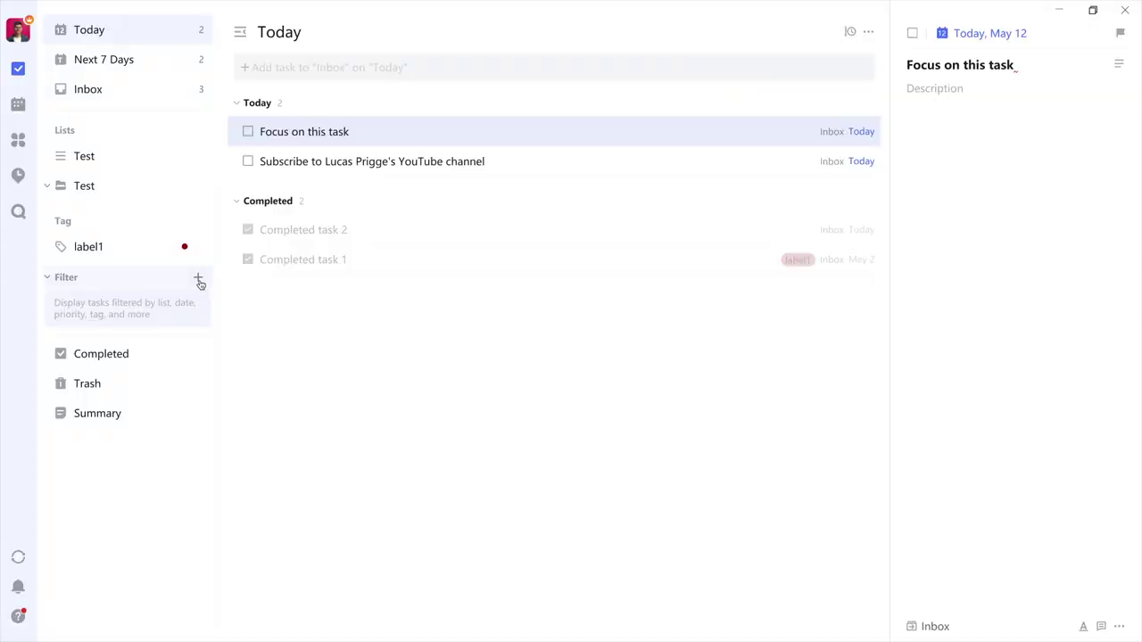
- Start a new filter from the + beside Filter in the sidebar
{"action": "left_click", "coordinate": [198, 280]}
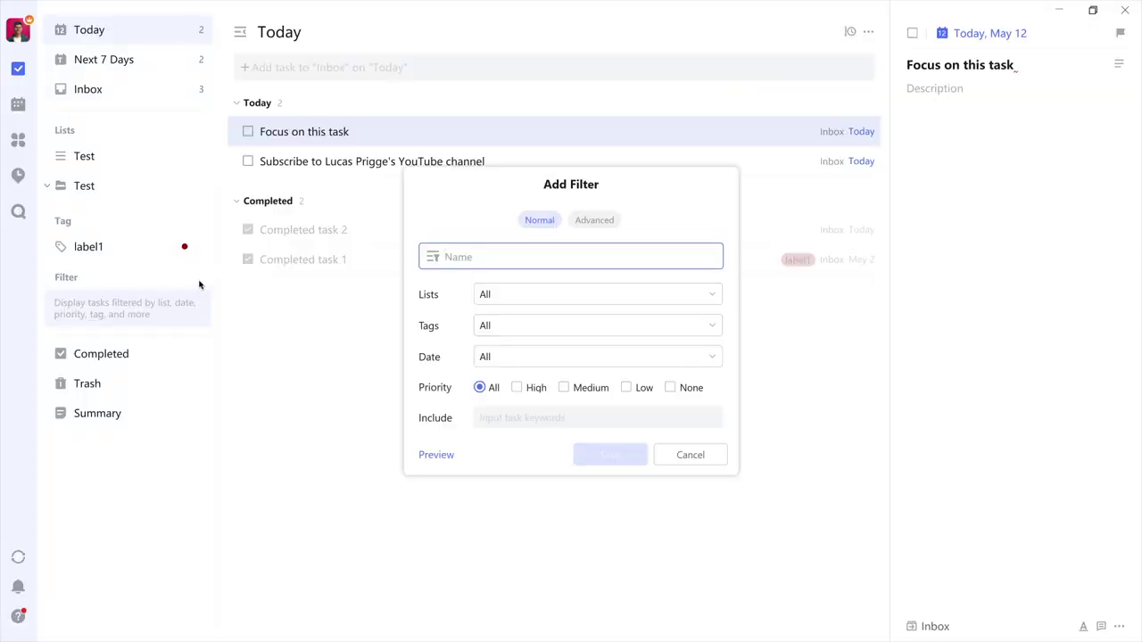
- Limit the filter to the Test list and the tags label1 and With Tags
{"action": "left_click", "coordinate": [538, 294]}
{"action": "left_click", "coordinate": [516, 383]}
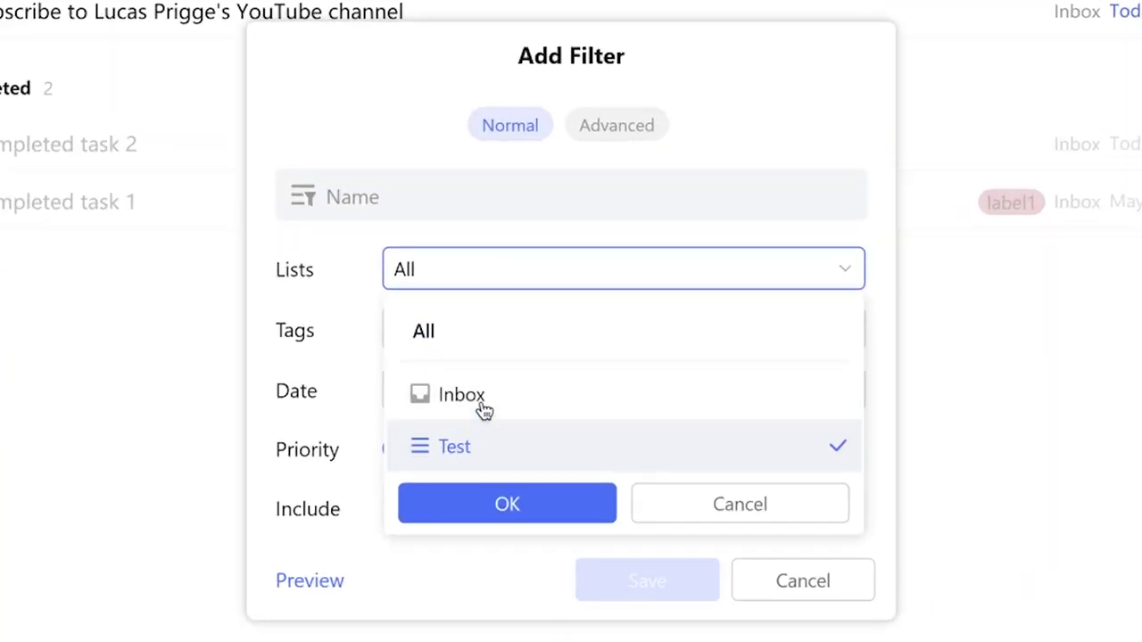
{"action": "left_click", "coordinate": [507, 502]}
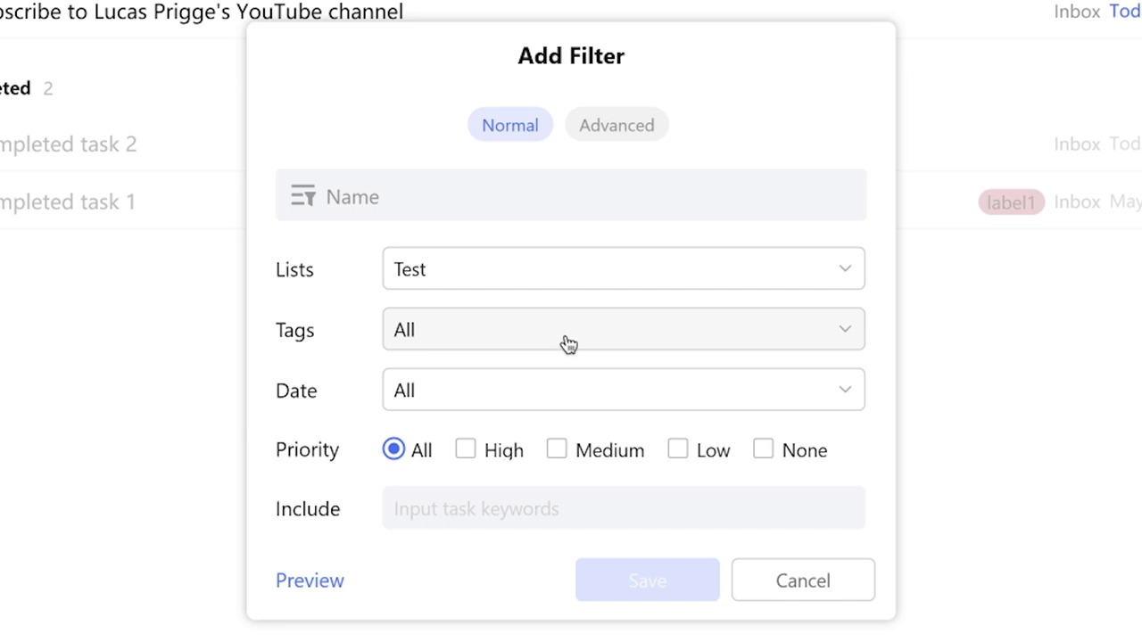
{"action": "left_click", "coordinate": [564, 342]}
{"action": "left_click", "coordinate": [523, 556]}
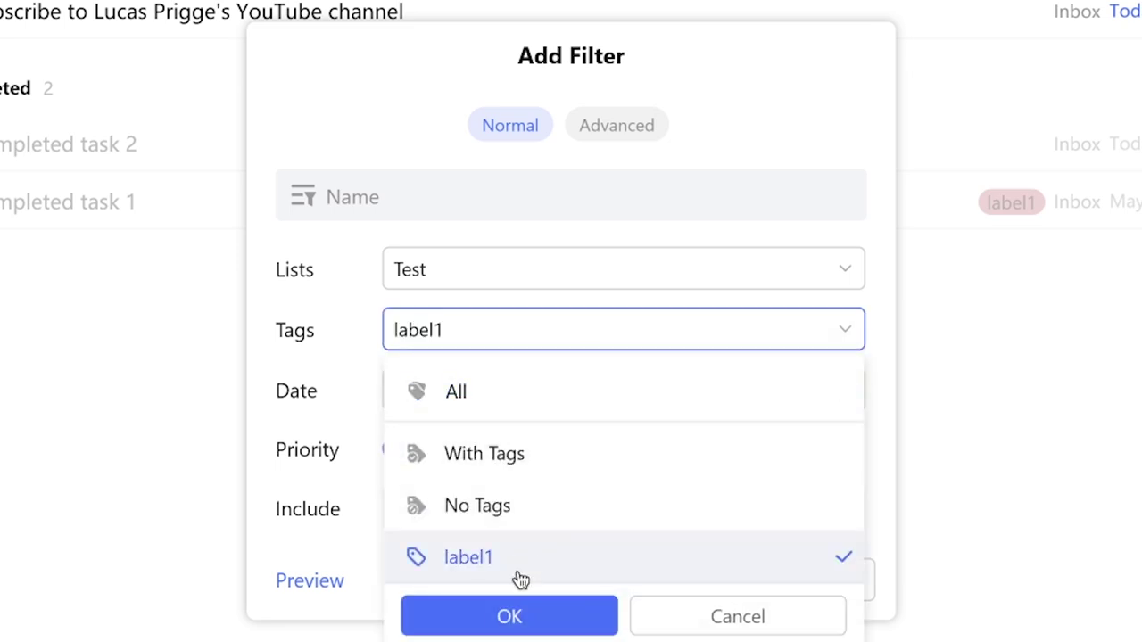
{"action": "left_click", "coordinate": [542, 458]}
{"action": "left_click", "coordinate": [521, 613]}
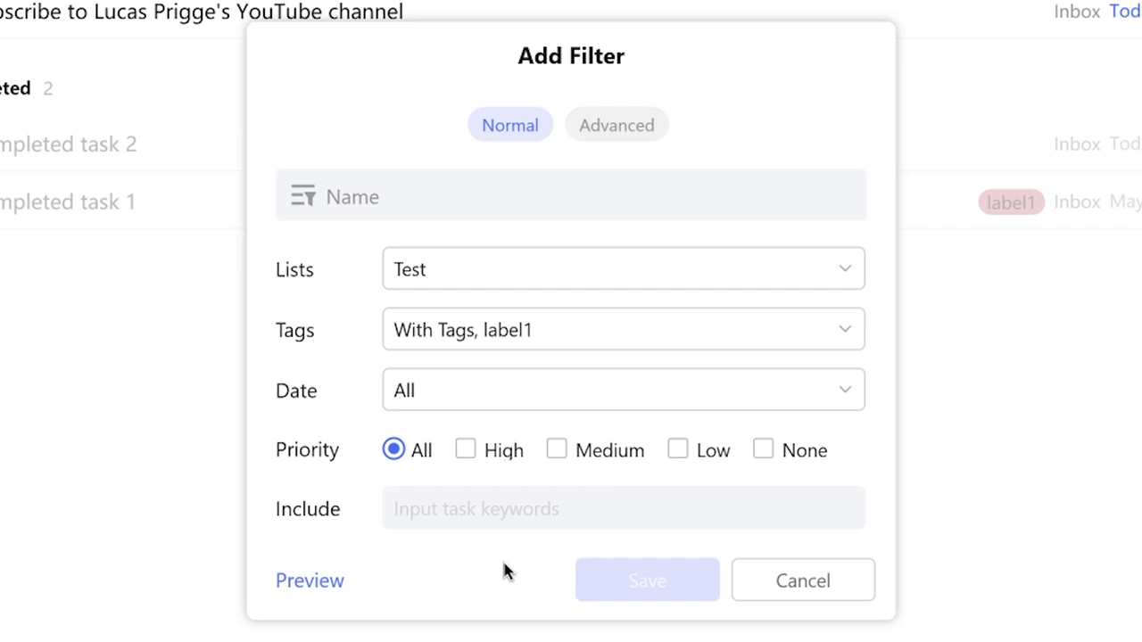
- Name the filter 'Filter' with the grinning-face emoji and save it
{"action": "left_click", "coordinate": [438, 205]}
{"action": "type", "text": "Filter"}
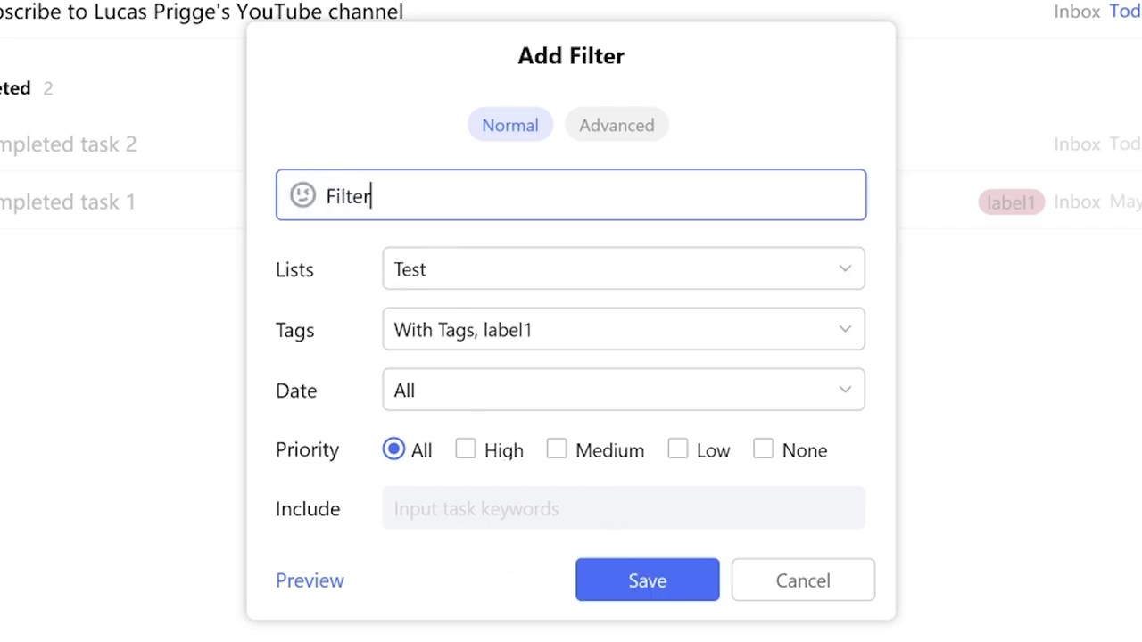
{"action": "left_click", "coordinate": [303, 196]}
{"action": "left_click", "coordinate": [326, 357]}
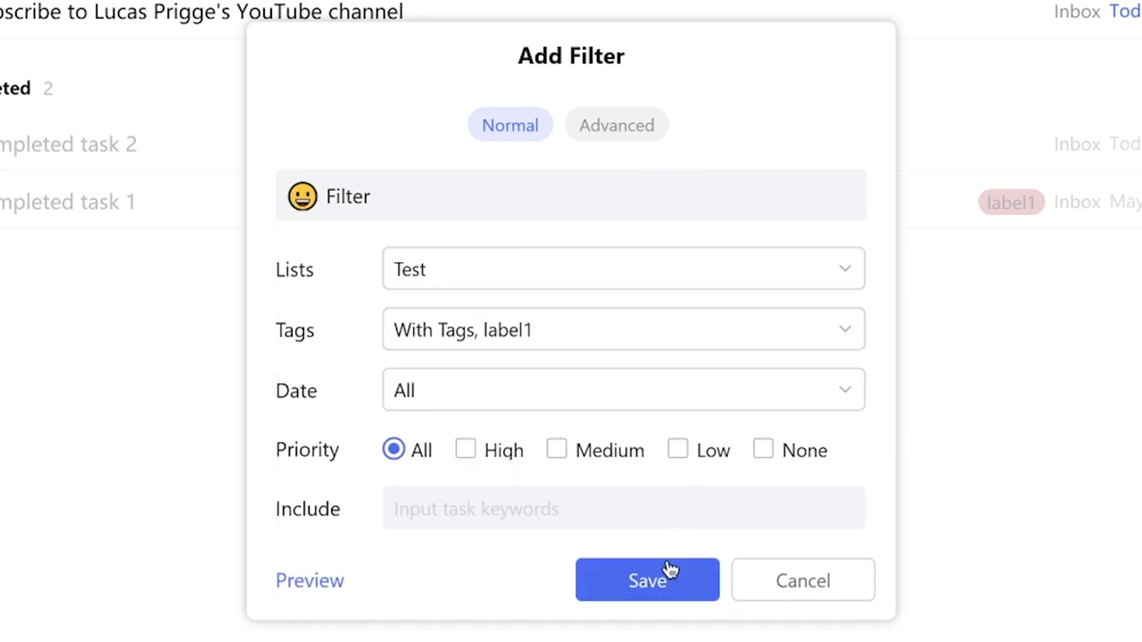
{"action": "left_click", "coordinate": [664, 578]}
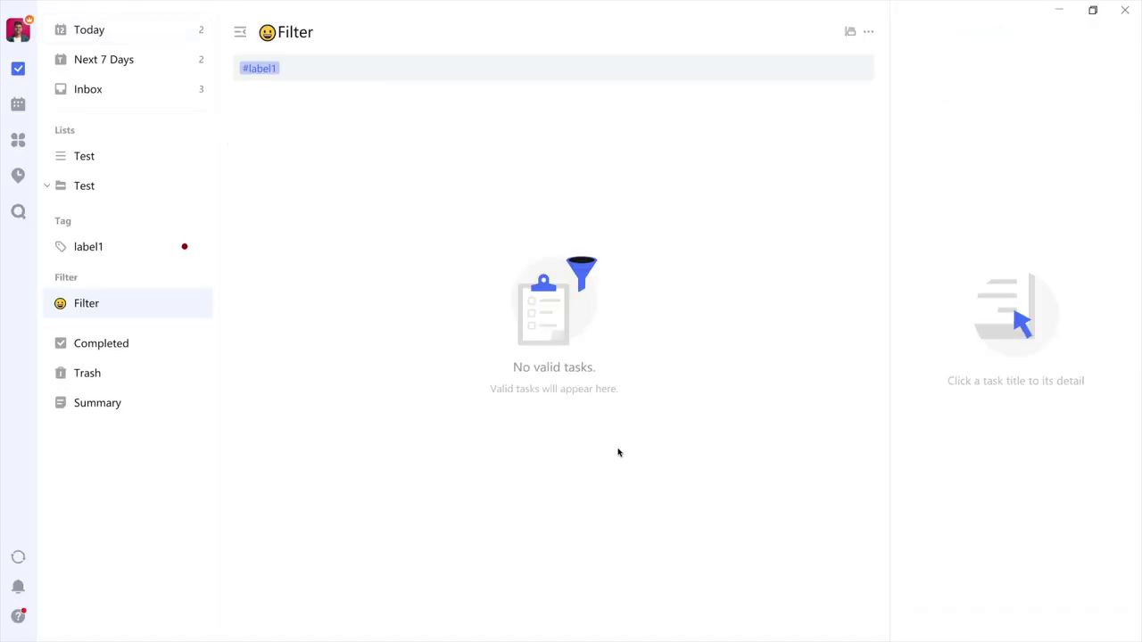
- Pin Filter to the top of the sidebar and open it from the pinned shortcut
{"action": "left_click", "coordinate": [196, 306]}
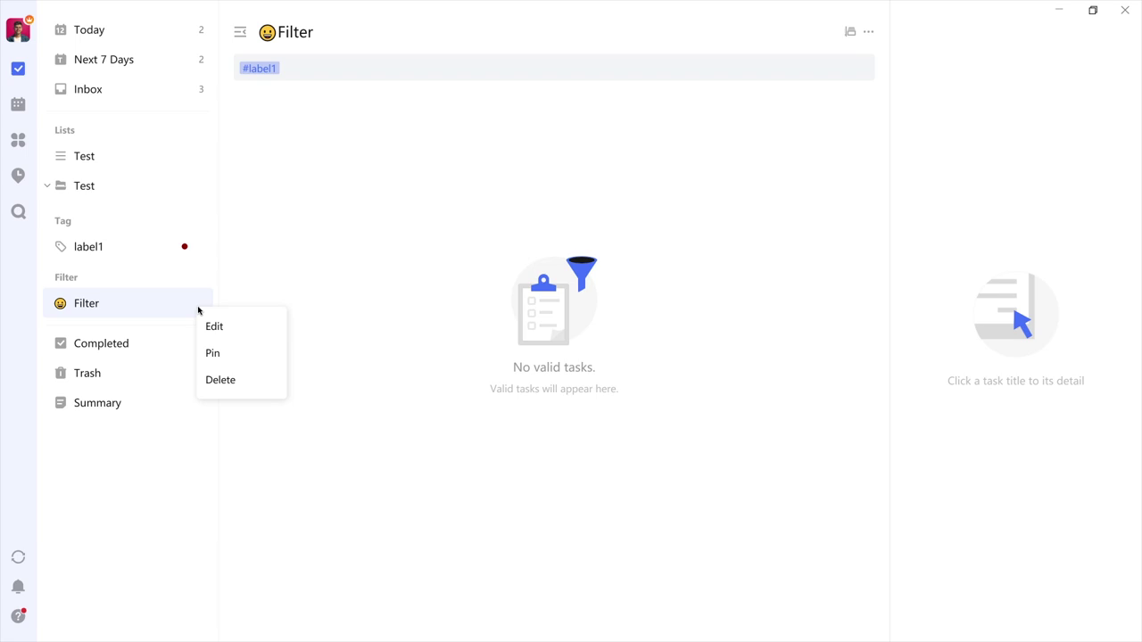
{"action": "left_click", "coordinate": [213, 353]}
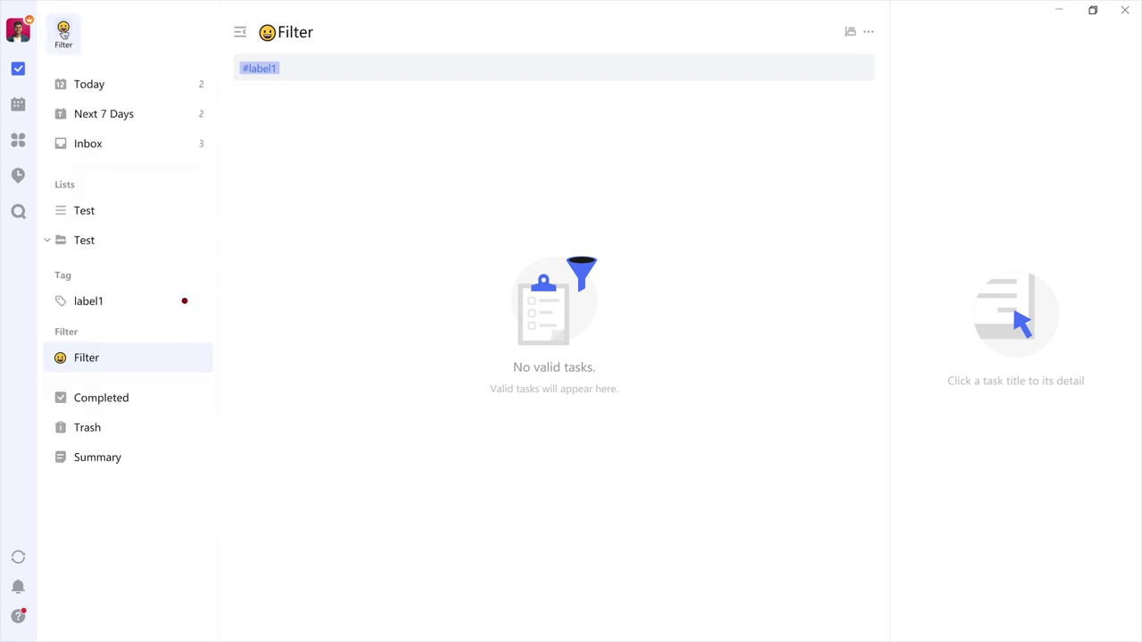
{"action": "left_click", "coordinate": [83, 89]}
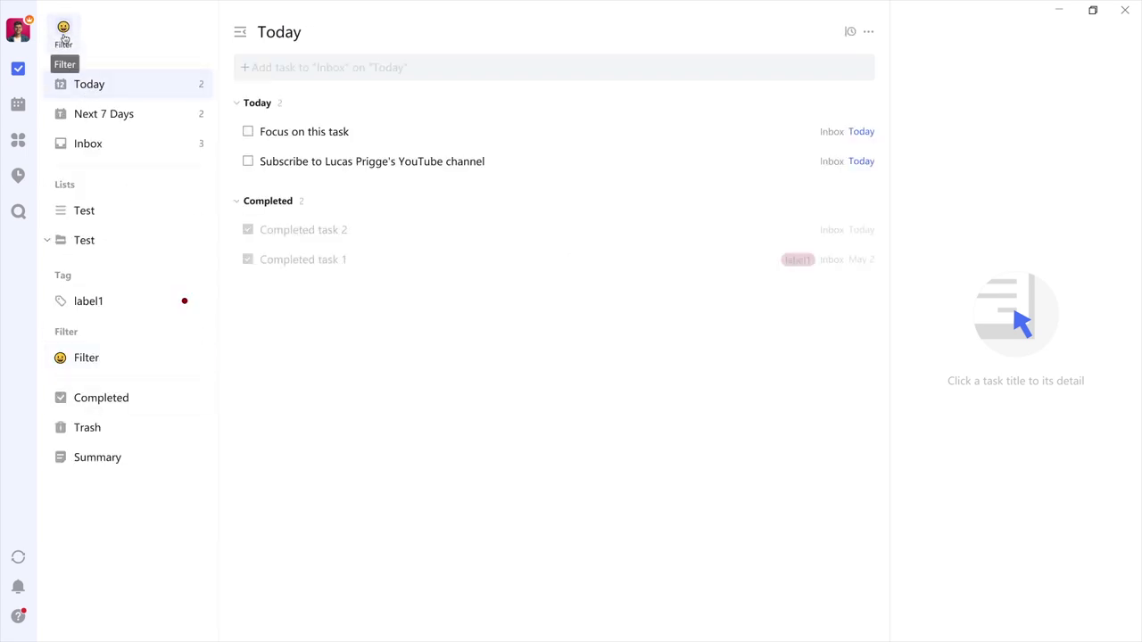
{"action": "left_click", "coordinate": [64, 37]}
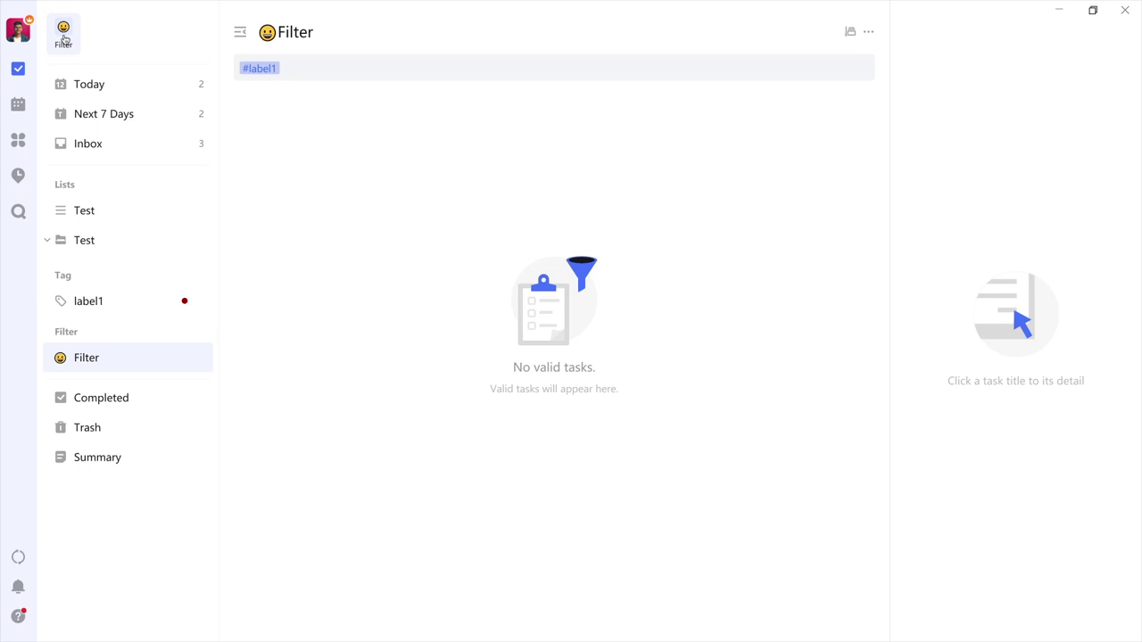
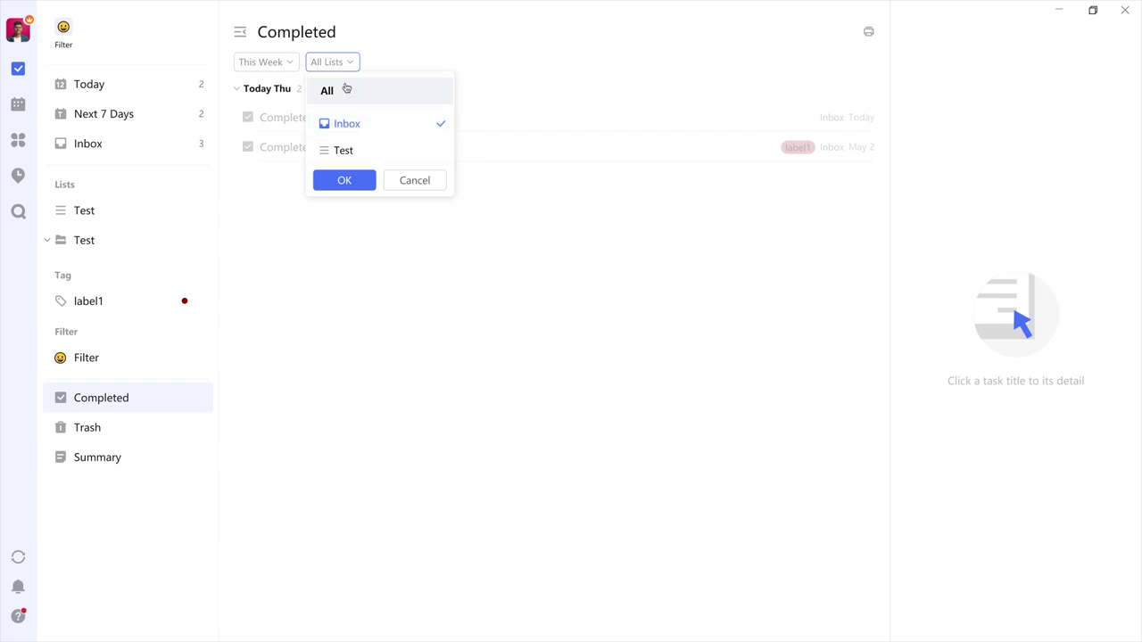
- Add the Test list to the completed-task list filter, then show the tasks tagged label1
{"action": "left_click", "coordinate": [344, 149]}
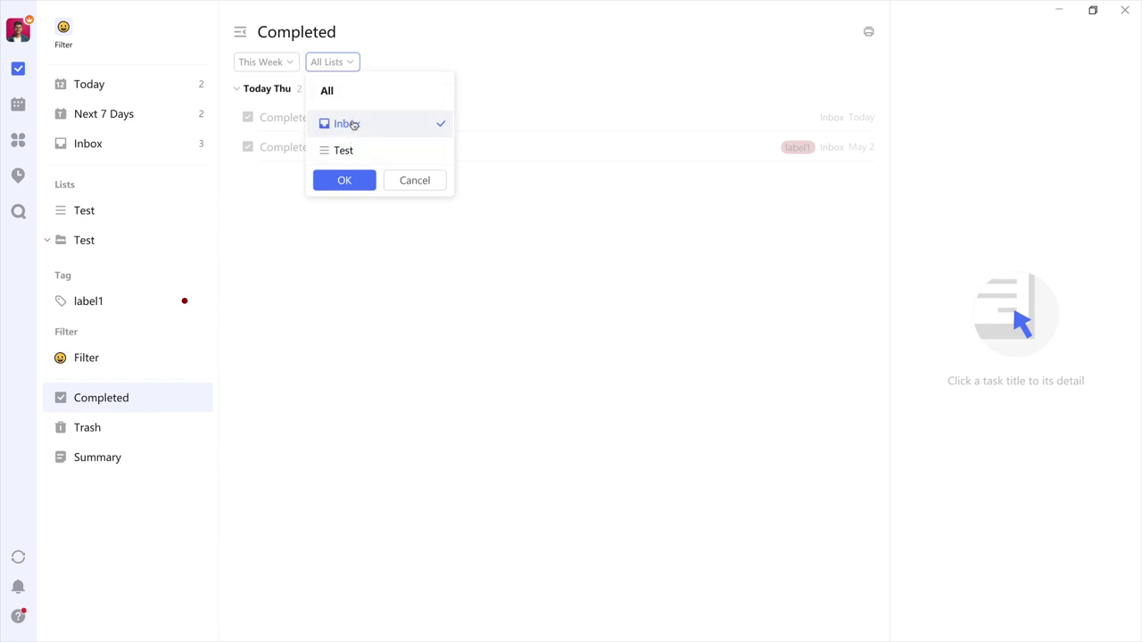
{"action": "left_click", "coordinate": [345, 178]}
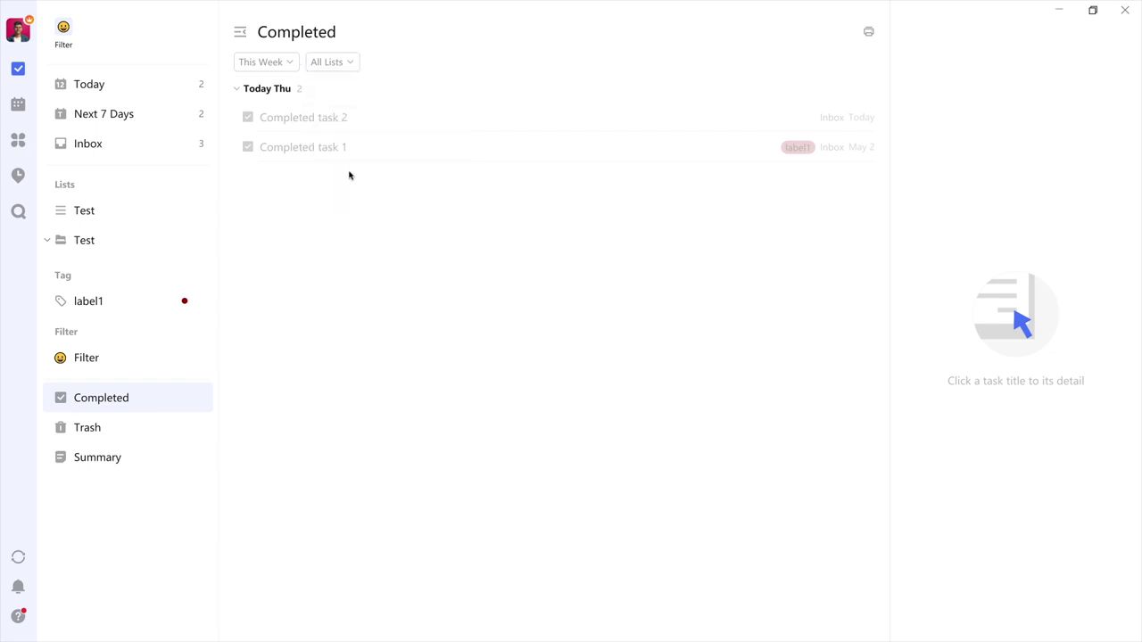
{"action": "left_click", "coordinate": [803, 148]}
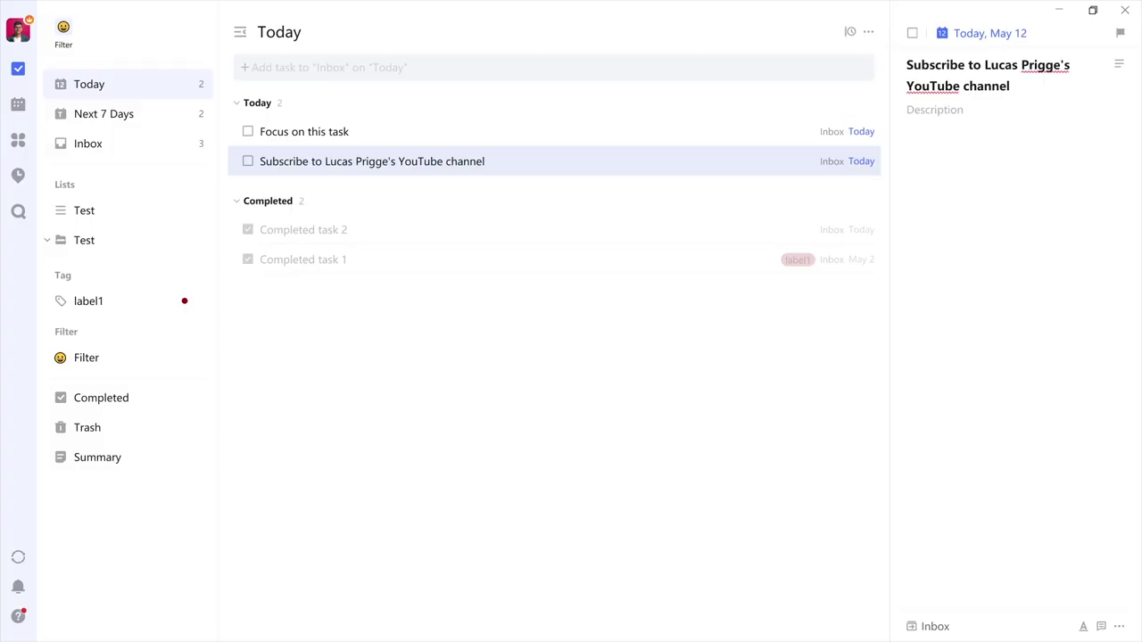
- Give the YouTube subscription task an all-day duration from May 18 to May 31
{"action": "left_click", "coordinate": [973, 36]}
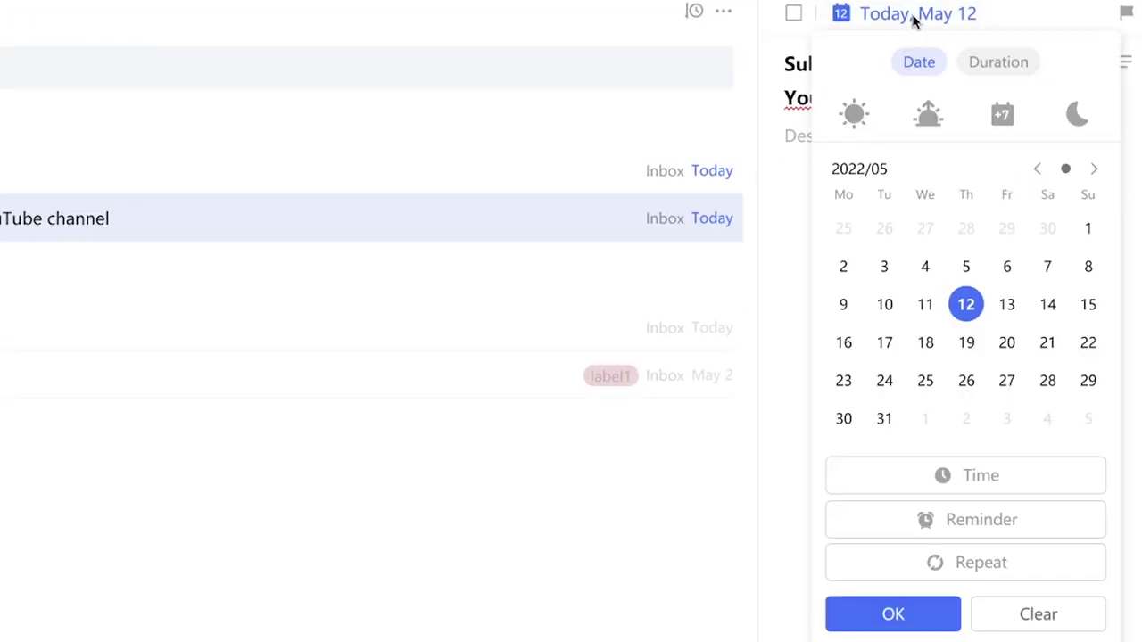
{"action": "left_click", "coordinate": [1012, 69]}
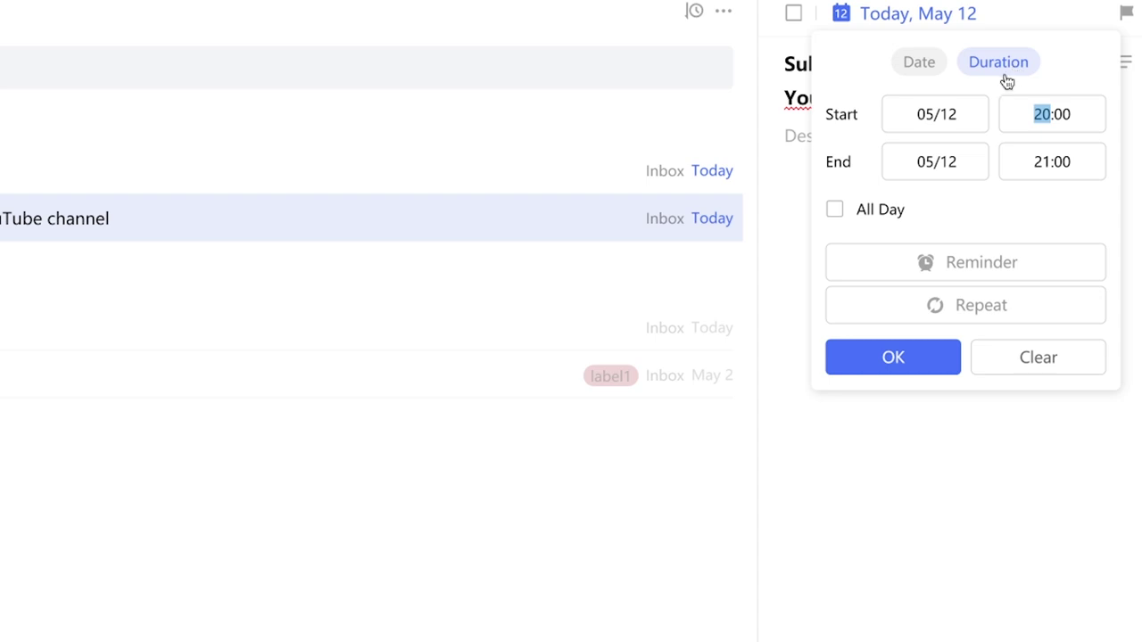
{"action": "left_click", "coordinate": [970, 114]}
{"action": "left_click", "coordinate": [979, 344]}
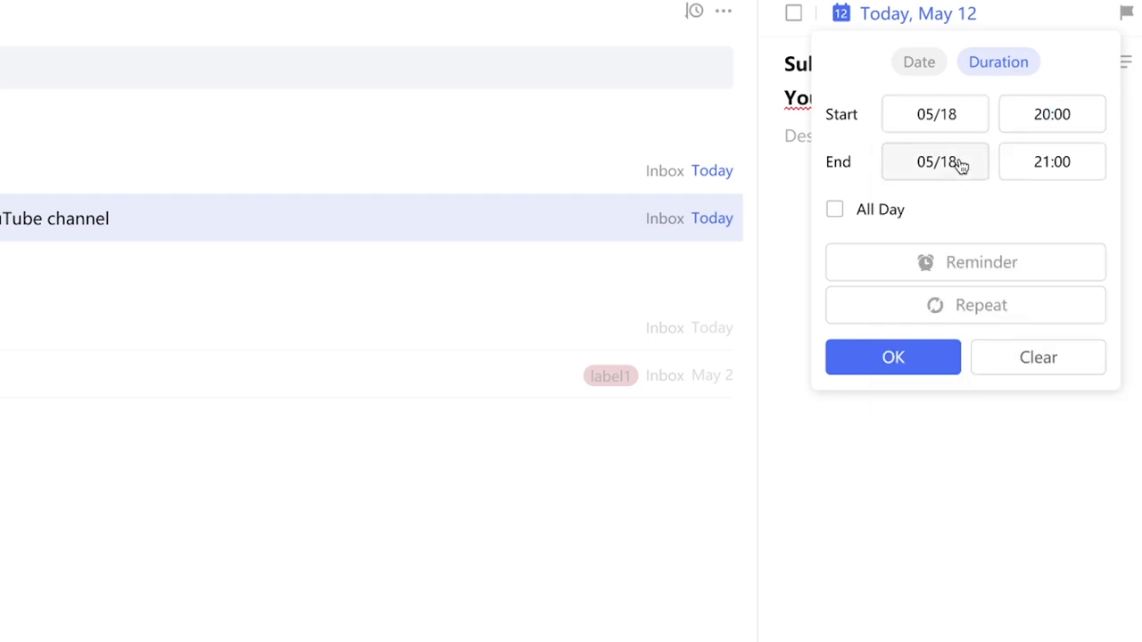
{"action": "left_click", "coordinate": [959, 161]}
{"action": "left_click", "coordinate": [931, 459]}
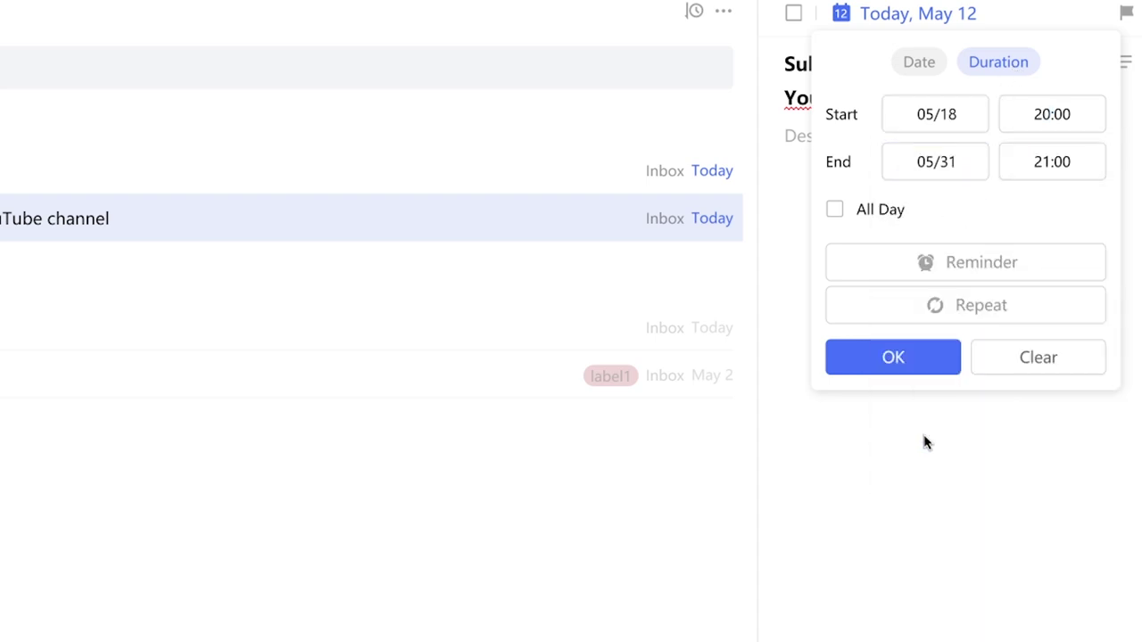
{"action": "left_click", "coordinate": [835, 209]}
- Add a one-day-early 9:00 reminder, apply the range, and view the task in the month calendar
{"action": "left_click", "coordinate": [969, 262]}
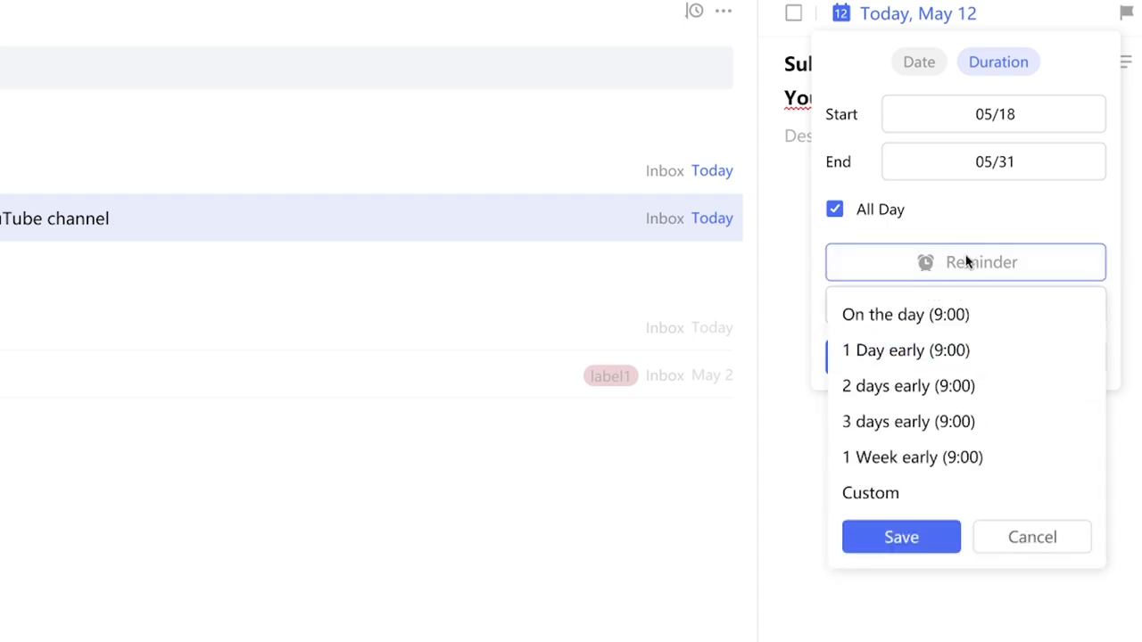
{"action": "left_click", "coordinate": [939, 353]}
{"action": "left_click", "coordinate": [897, 536]}
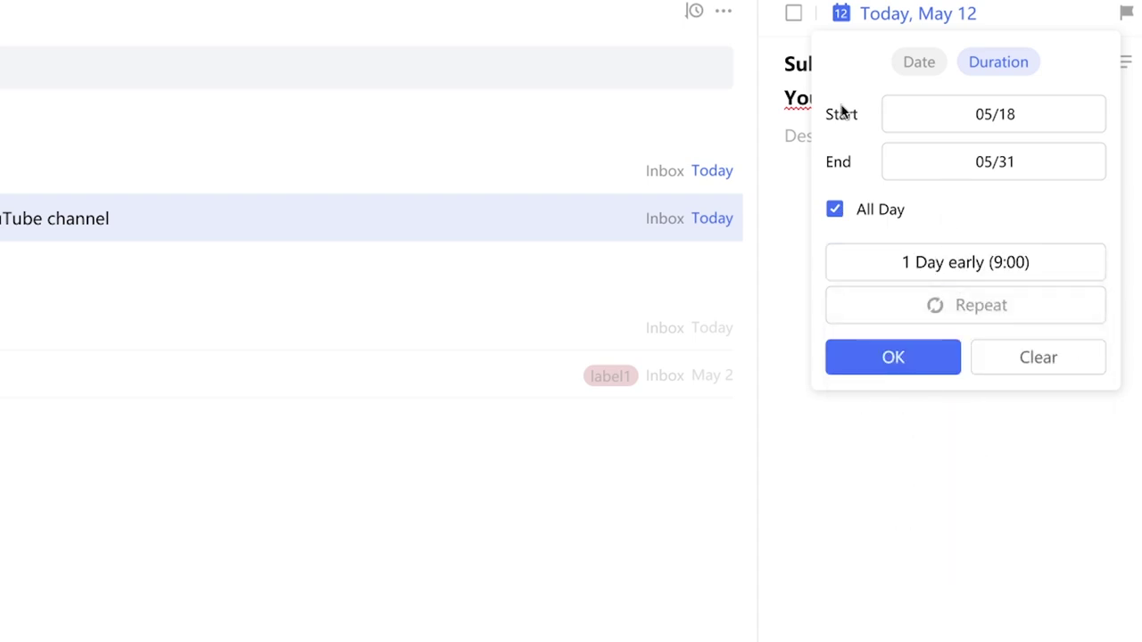
{"action": "left_click", "coordinate": [893, 357]}
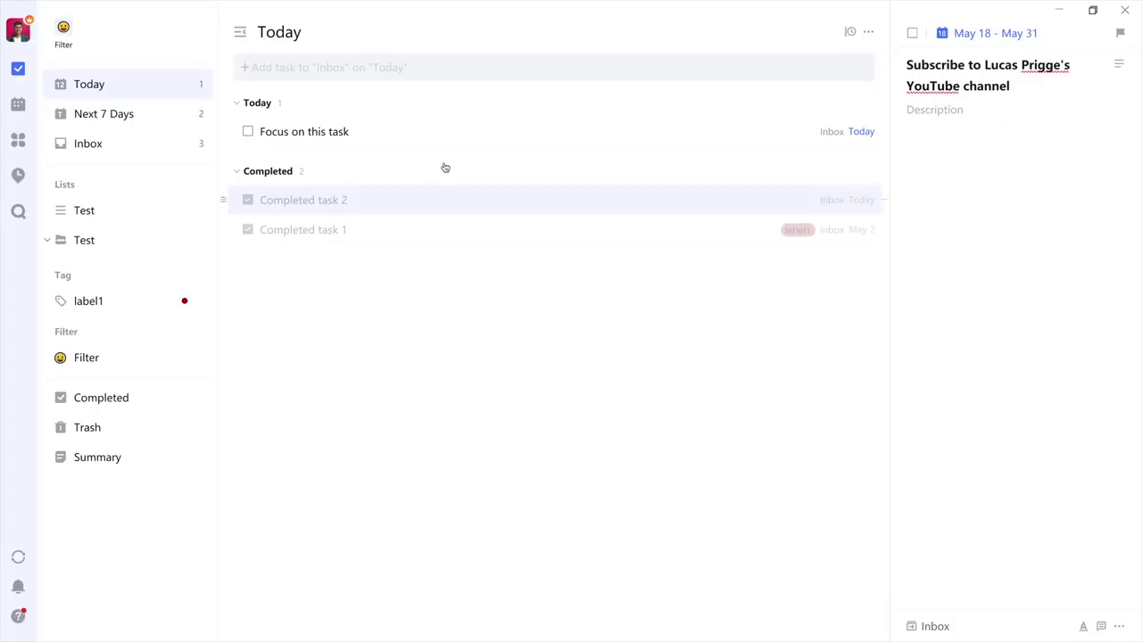
{"action": "left_click", "coordinate": [18, 106]}
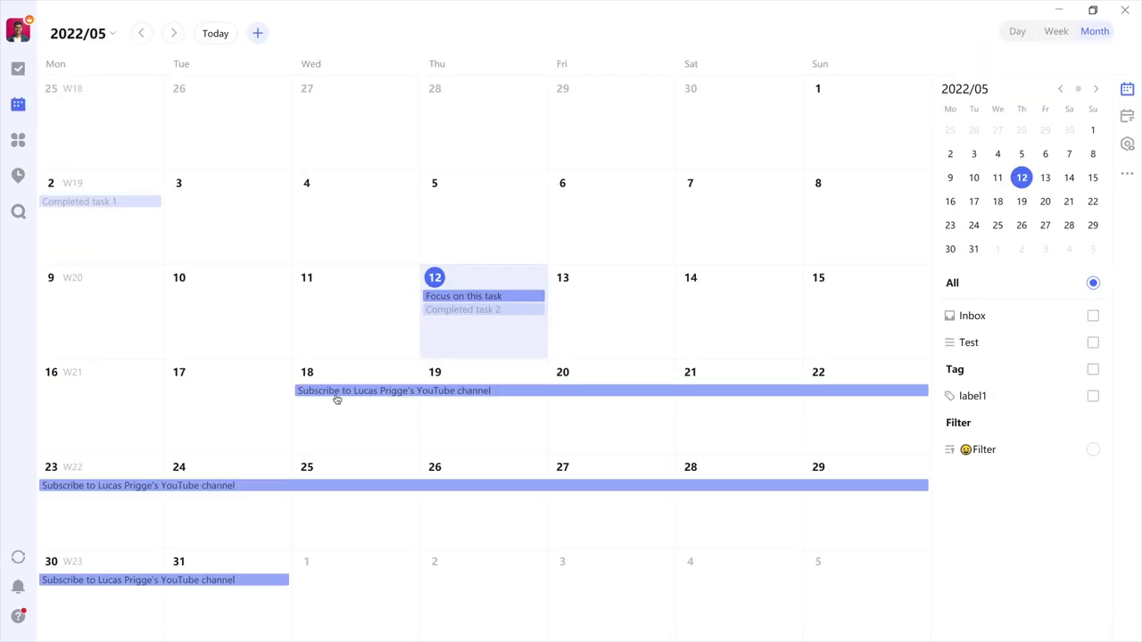
{"action": "left_click", "coordinate": [337, 392]}
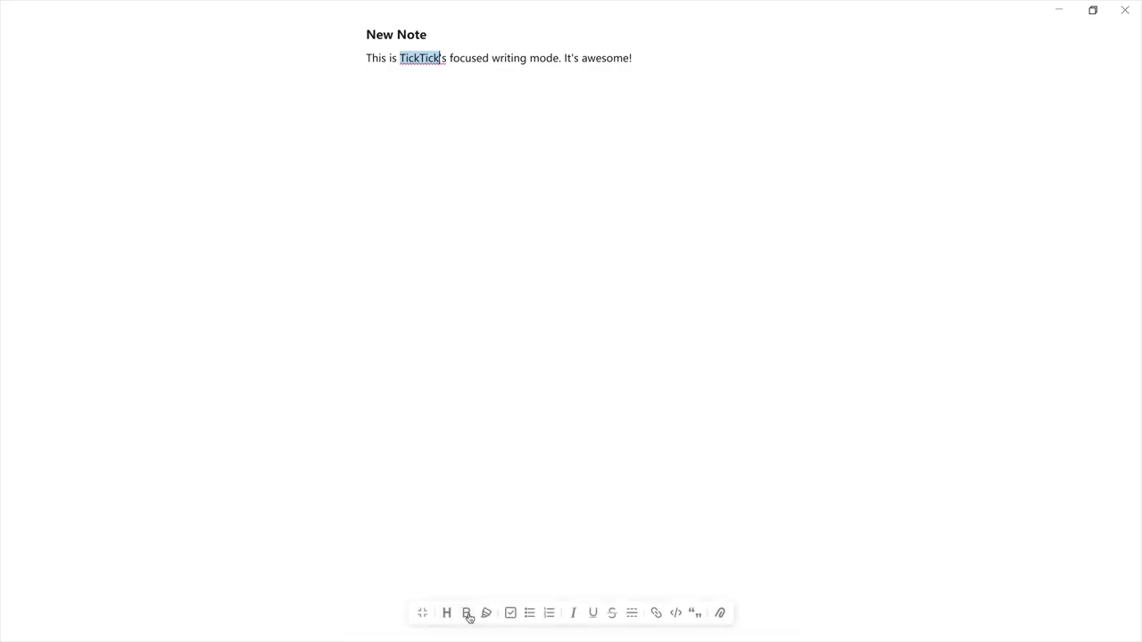
- Bold the word TickTick and turn the note's sentence into a heading
{"action": "left_click", "coordinate": [465, 613]}
{"action": "left_click", "coordinate": [514, 58]}
{"action": "double_click", "coordinate": [533, 59]}
{"action": "left_click", "coordinate": [447, 613]}
{"action": "left_click", "coordinate": [482, 588]}
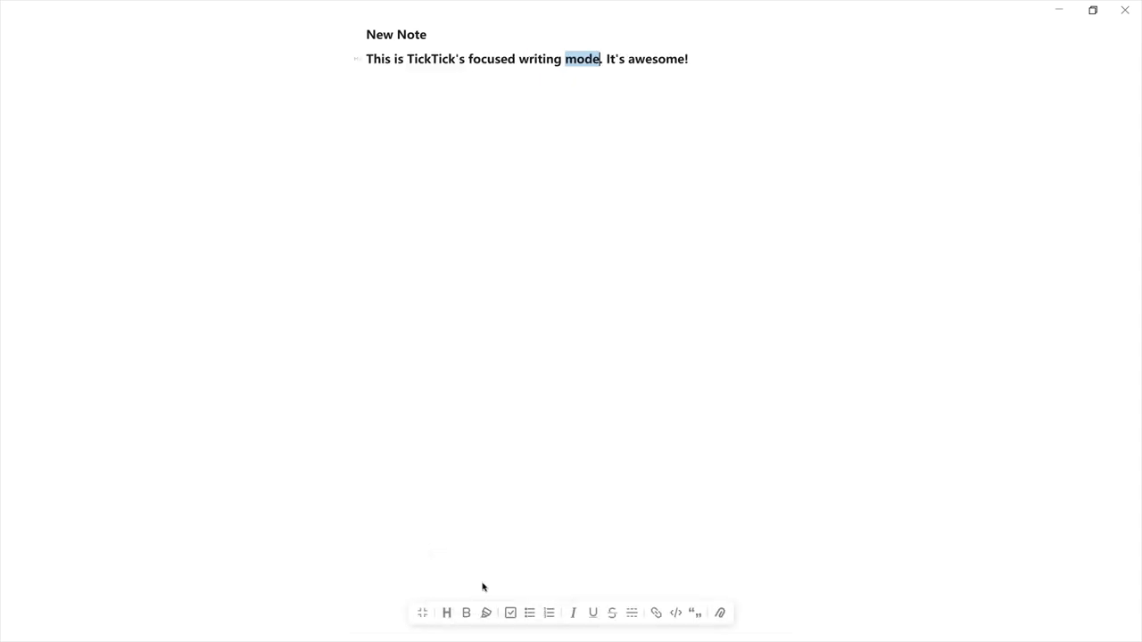
- Make the word 'awesome' green-highlighted, struck through and italic
{"action": "double_click", "coordinate": [665, 61]}
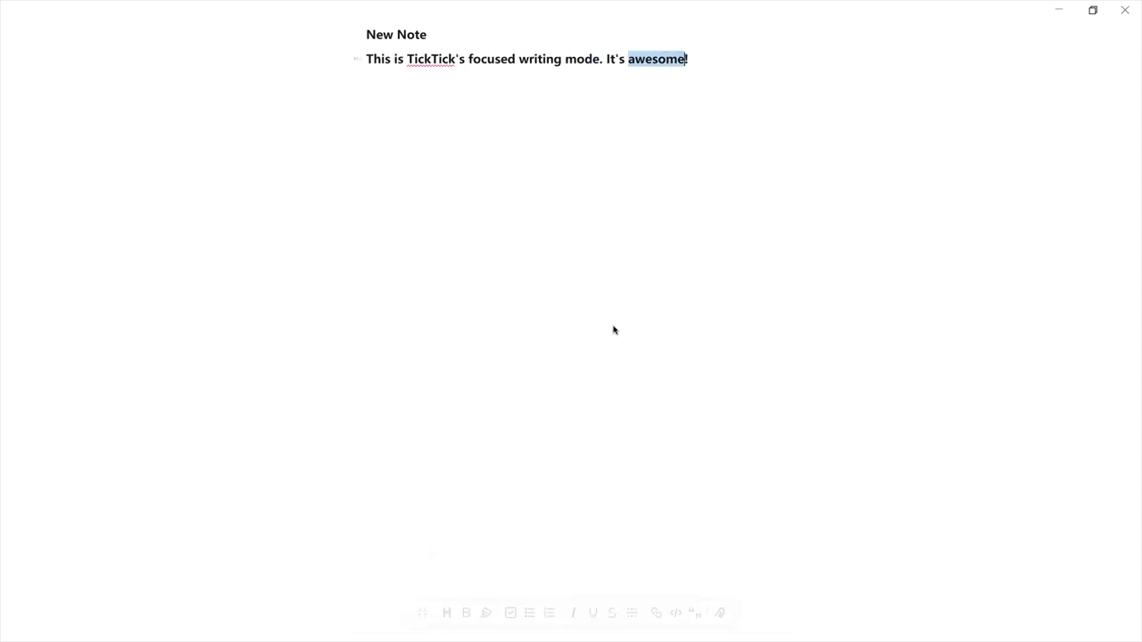
{"action": "left_click", "coordinate": [486, 614]}
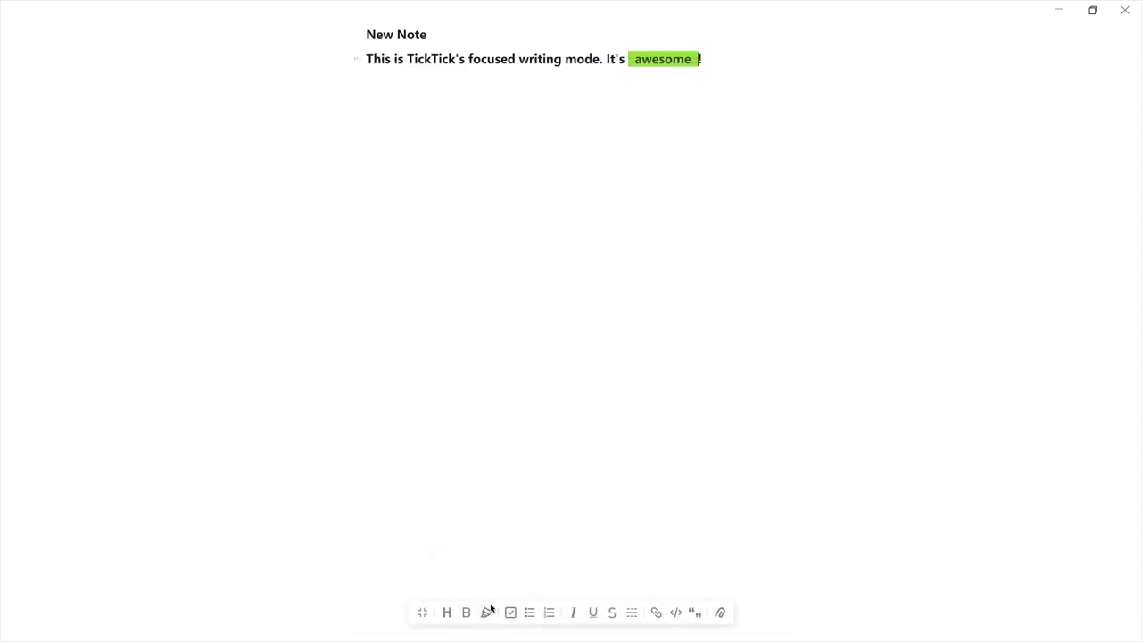
{"action": "left_click", "coordinate": [612, 614]}
{"action": "left_click", "coordinate": [575, 614]}
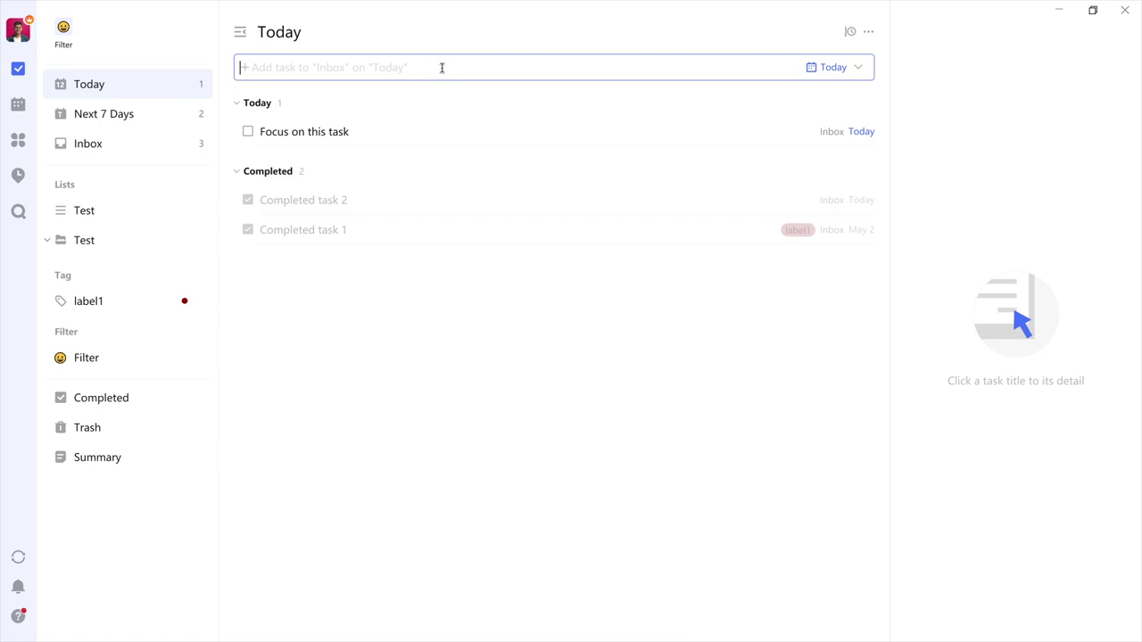
- Add a 'New Note' task for today and convert it into a note
{"action": "type", "text": "New"}
{"action": "key", "text": "Return"}
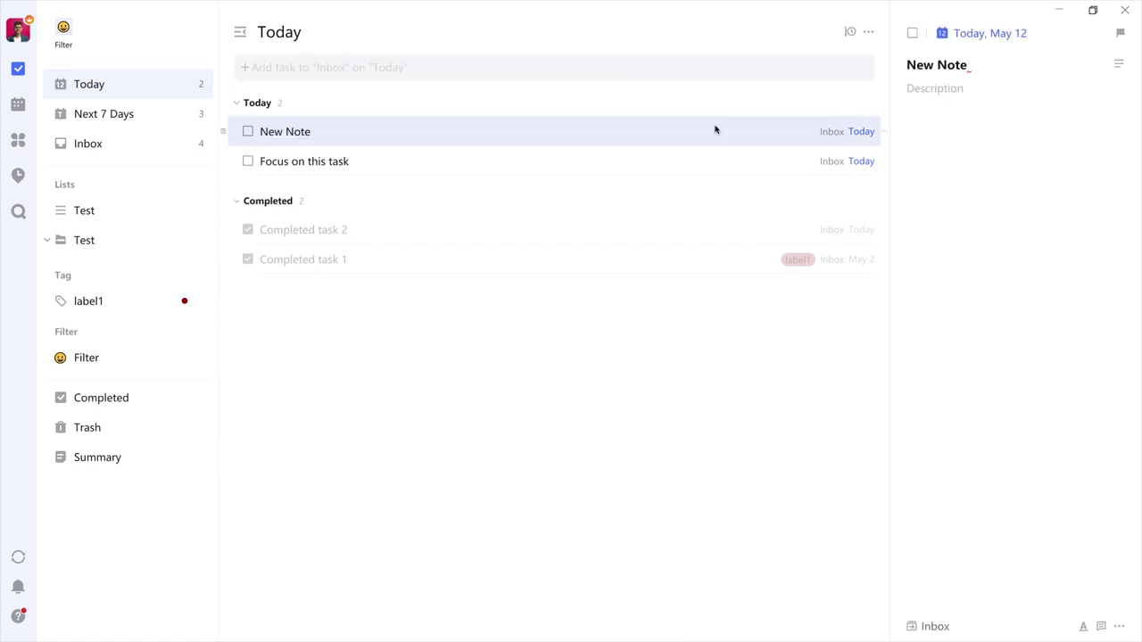
{"action": "right_click", "coordinate": [716, 130]}
{"action": "left_click", "coordinate": [797, 466]}
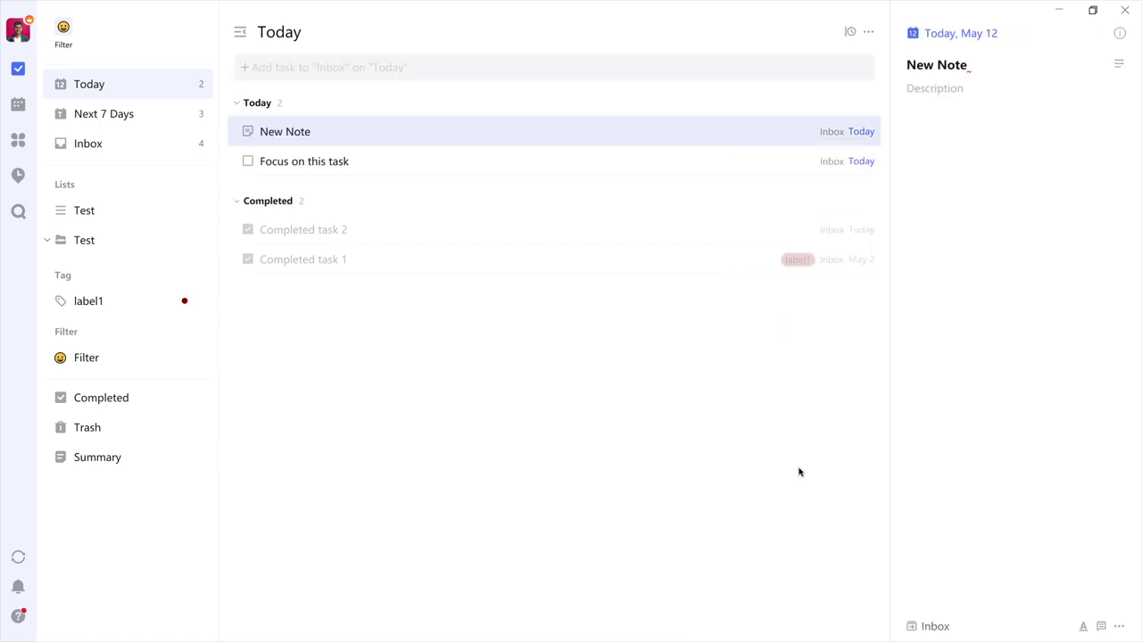
- In full-window focus mode, type 'This is TickTick's focused wiriting mode. It's awesome'
{"action": "left_click", "coordinate": [1081, 629]}
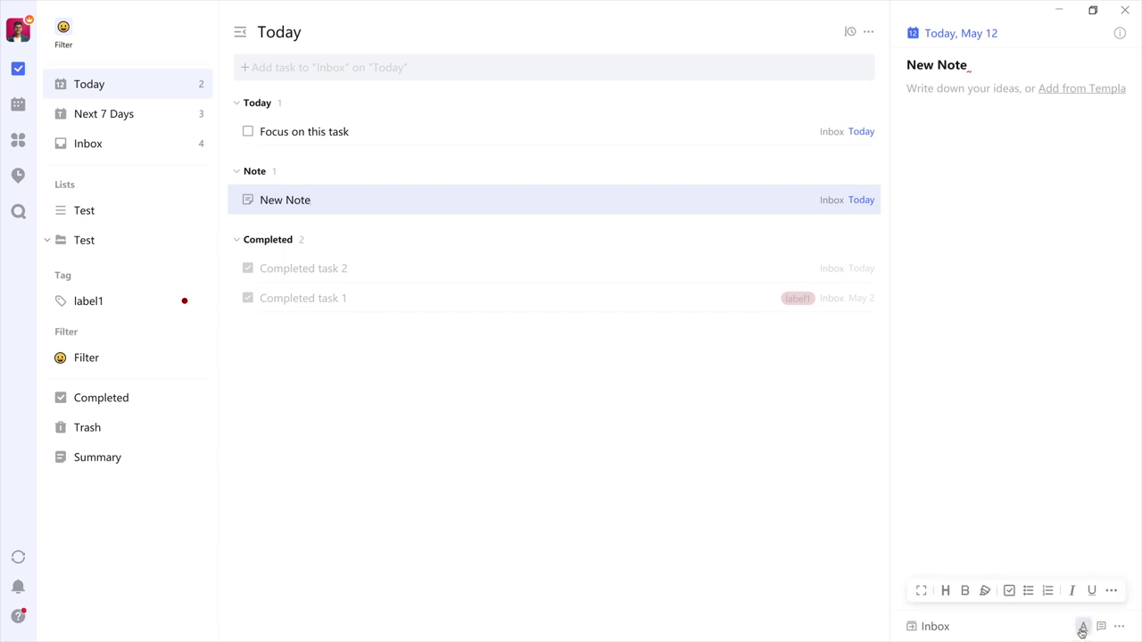
{"action": "left_click", "coordinate": [922, 591]}
{"action": "type", "text": "This is Ti"}
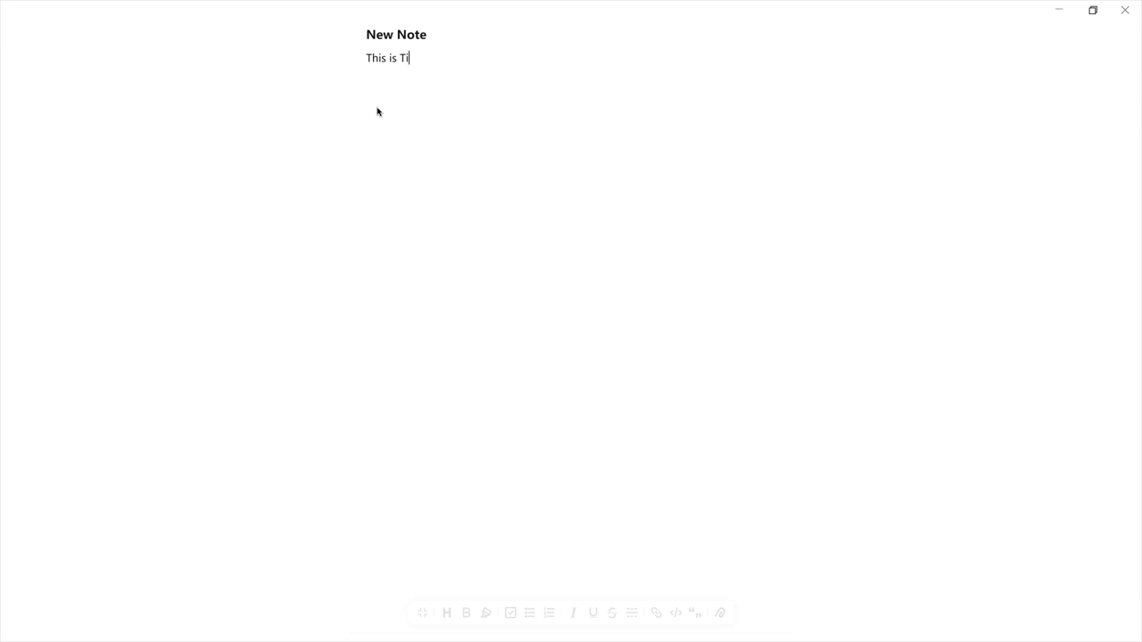
{"action": "type", "text": "ckTick's focused wiriting mode. It's awesome!"}
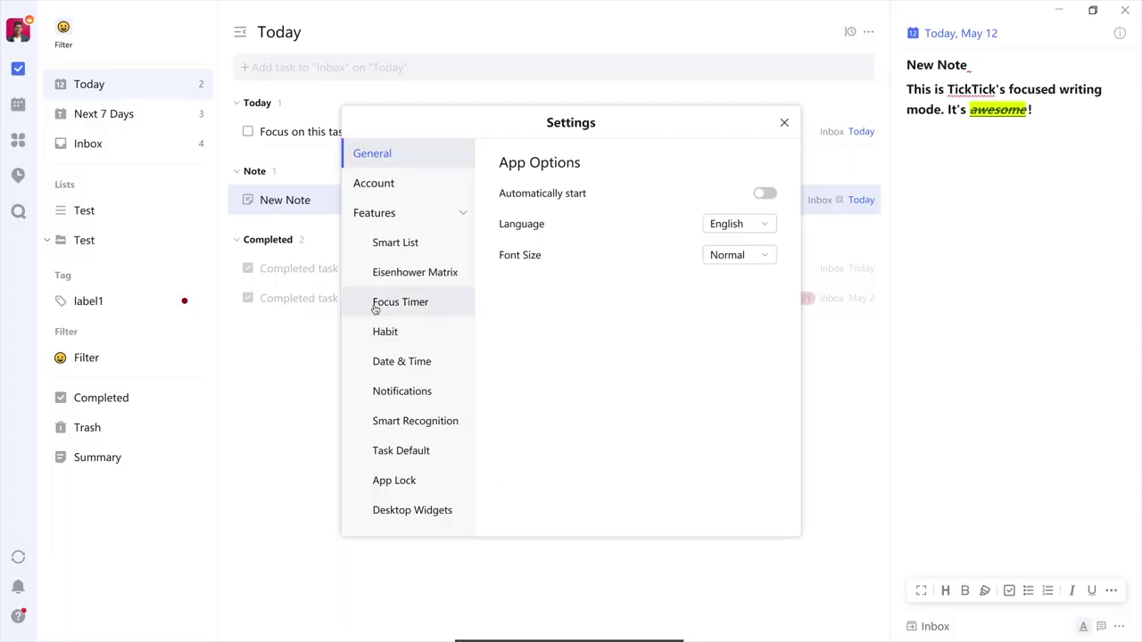
- Set an app-lock password, lock after 5 minutes' inactivity, and hide desktop widgets when locked
{"action": "scroll", "coordinate": [404, 308], "scroll_direction": "down", "scroll_amount": 3}
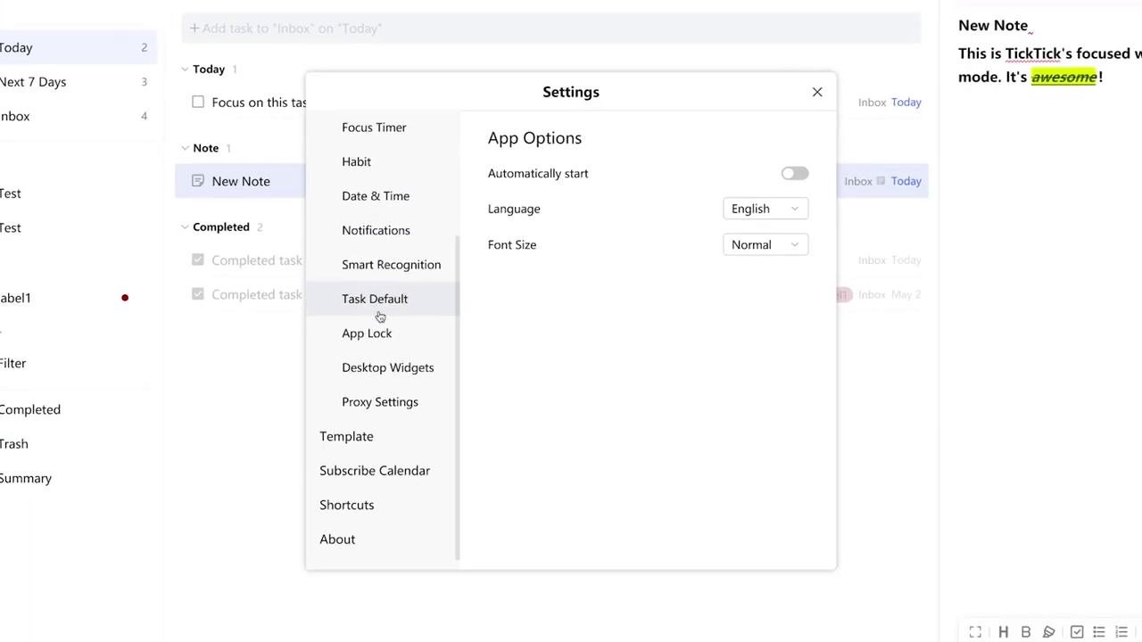
{"action": "left_click", "coordinate": [394, 331]}
{"action": "left_click", "coordinate": [767, 156]}
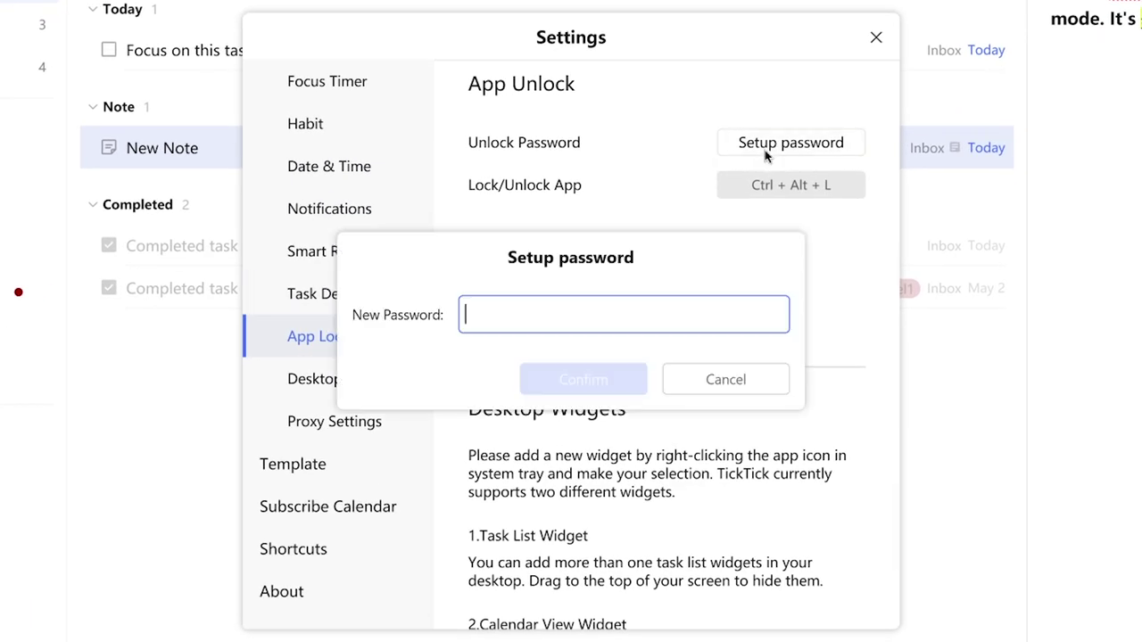
{"action": "left_click", "coordinate": [568, 380]}
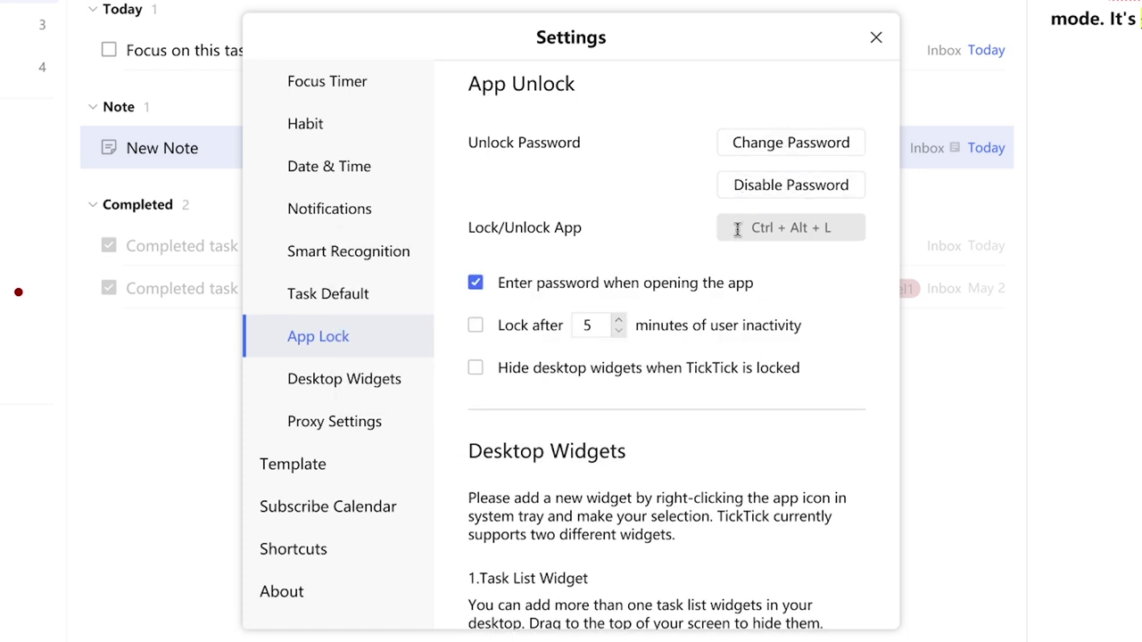
{"action": "key", "text": "Tab"}
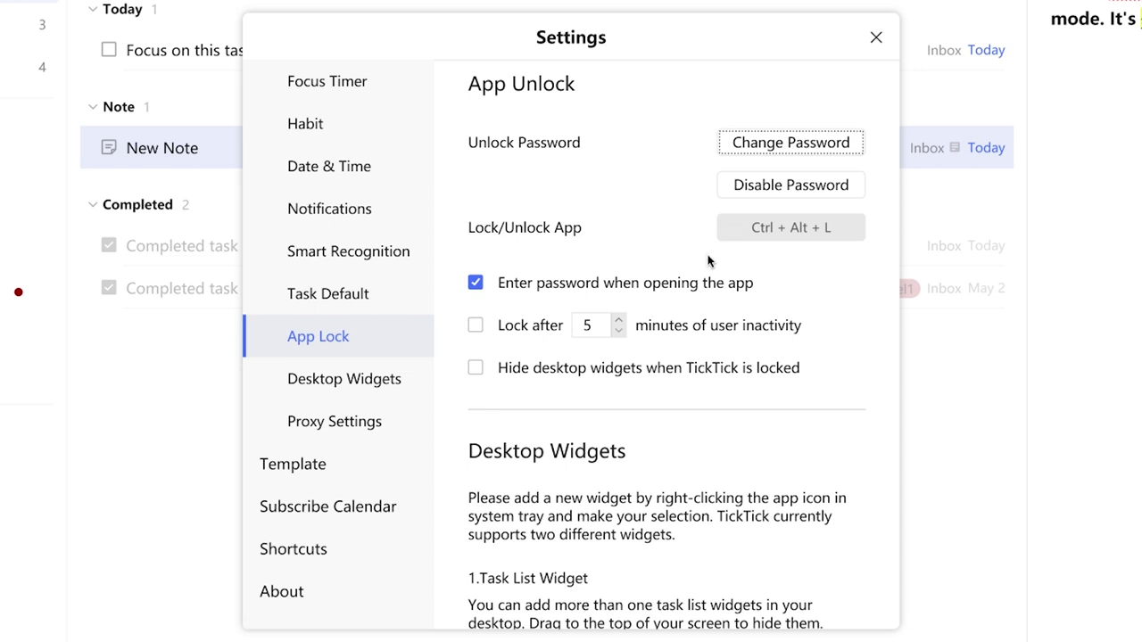
{"action": "left_click", "coordinate": [546, 327]}
{"action": "left_click", "coordinate": [546, 371]}
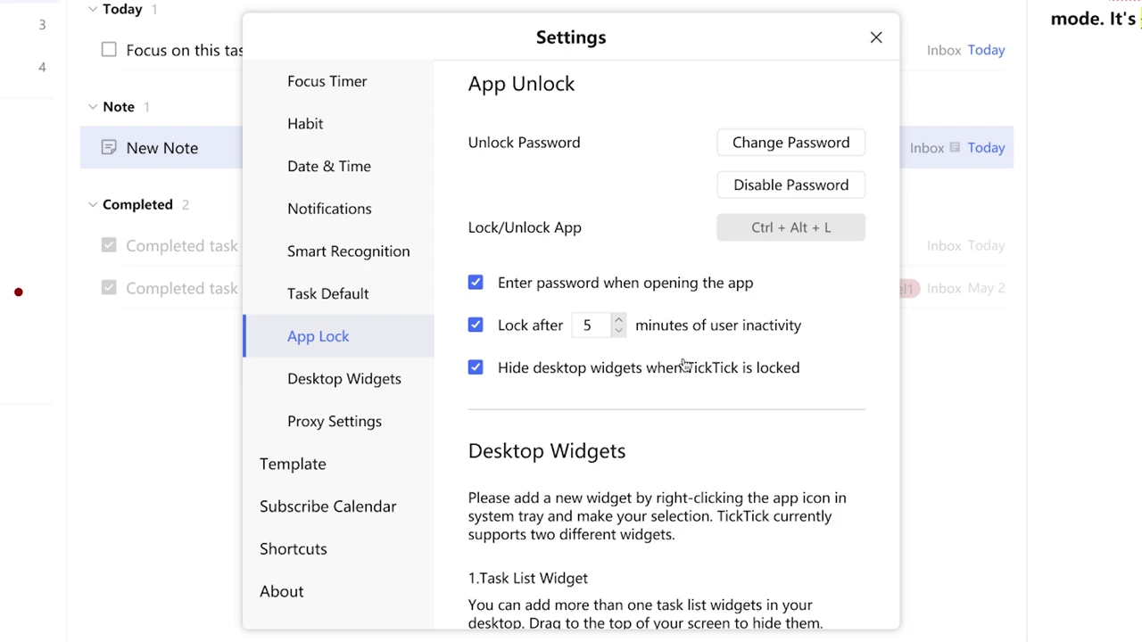
- Unlock TickTick by entering the app-lock password
{"action": "scroll", "coordinate": [683, 364], "scroll_direction": "down", "scroll_amount": 3}
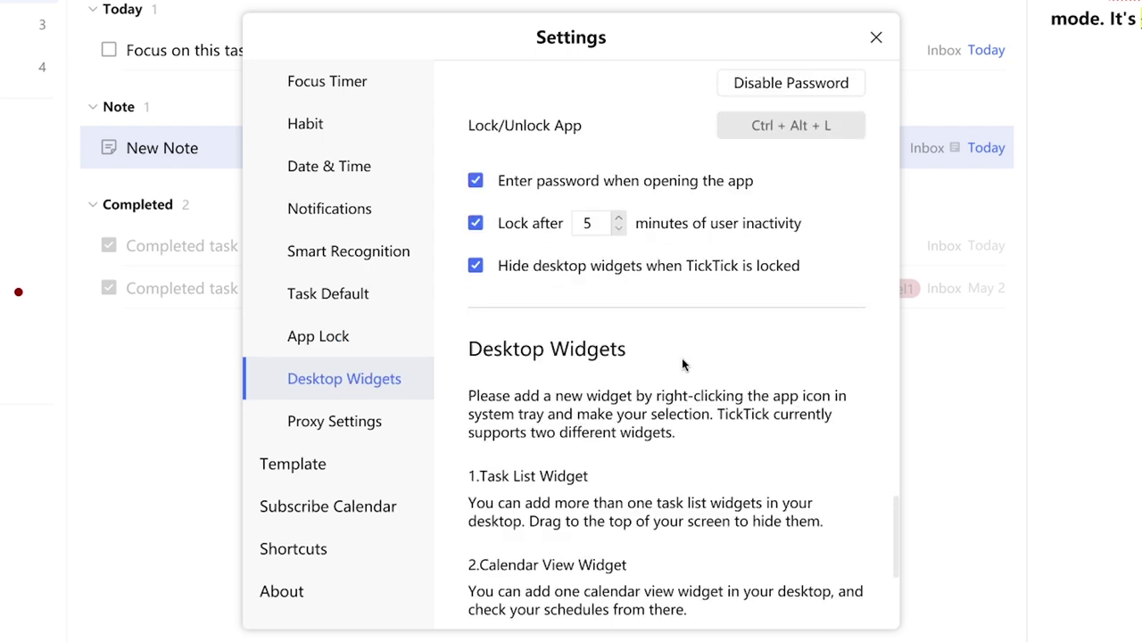
{"action": "scroll", "coordinate": [683, 360], "scroll_direction": "down", "scroll_amount": 1}
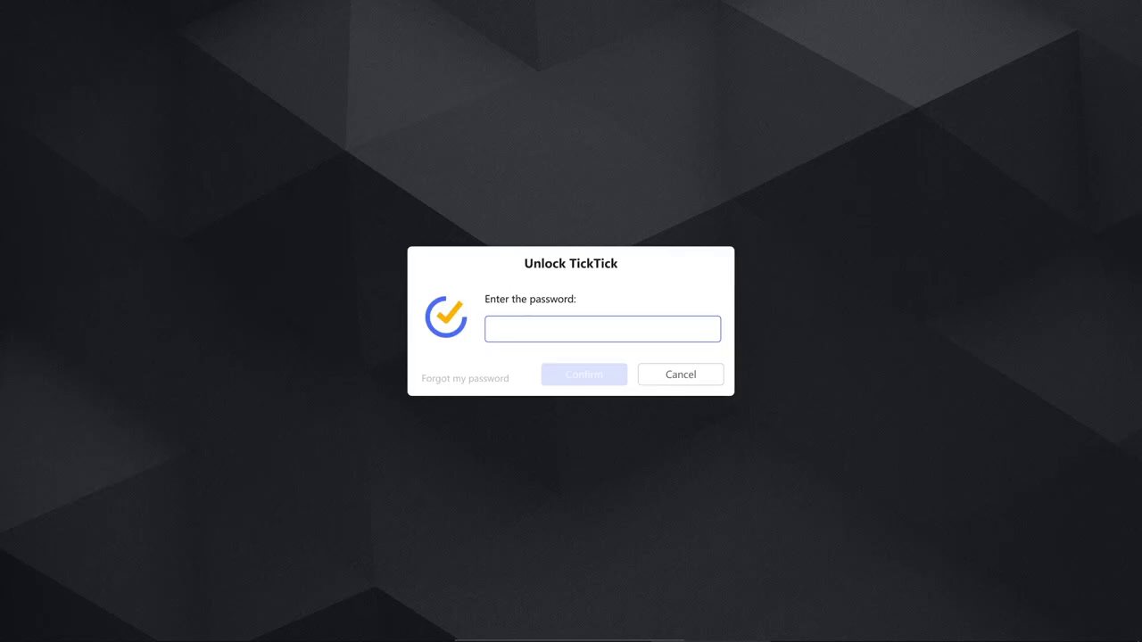
{"action": "left_click", "coordinate": [530, 324]}
{"action": "type", "text": "•••"}
{"action": "left_click", "coordinate": [566, 384]}
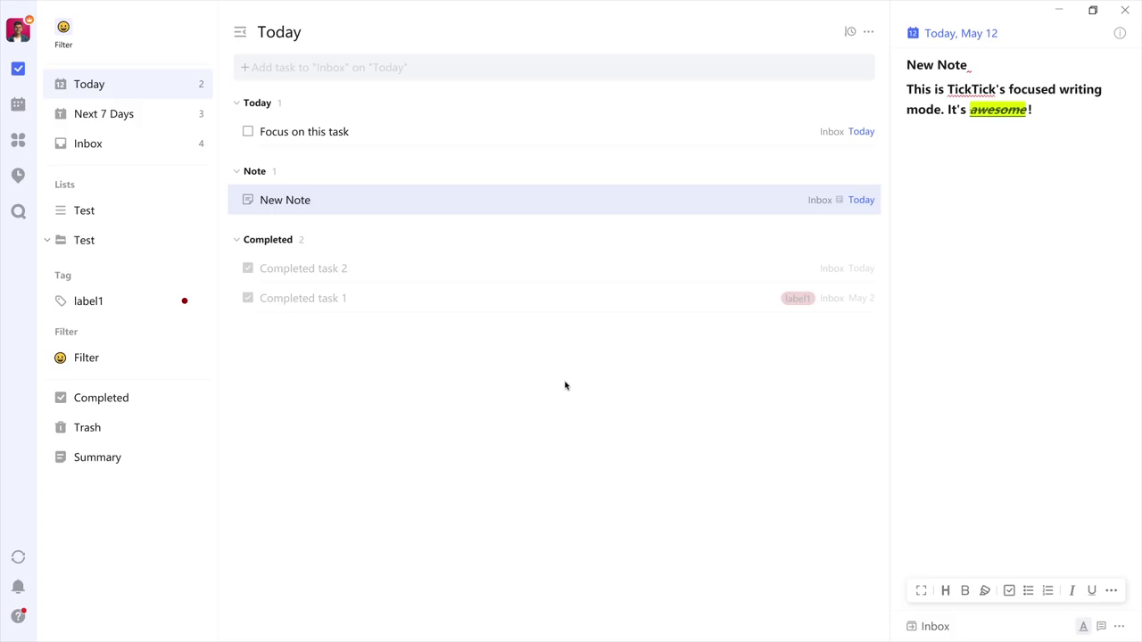